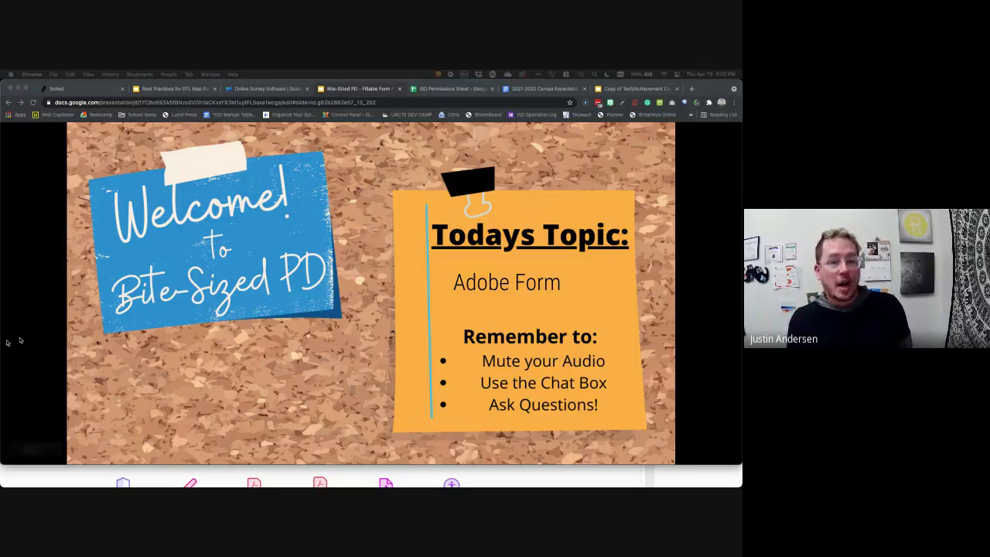
Advance the slideshow from the welcome slide through the norms, MTSS framework and learning intentions to the Agenda slide.
left_click(47, 451)
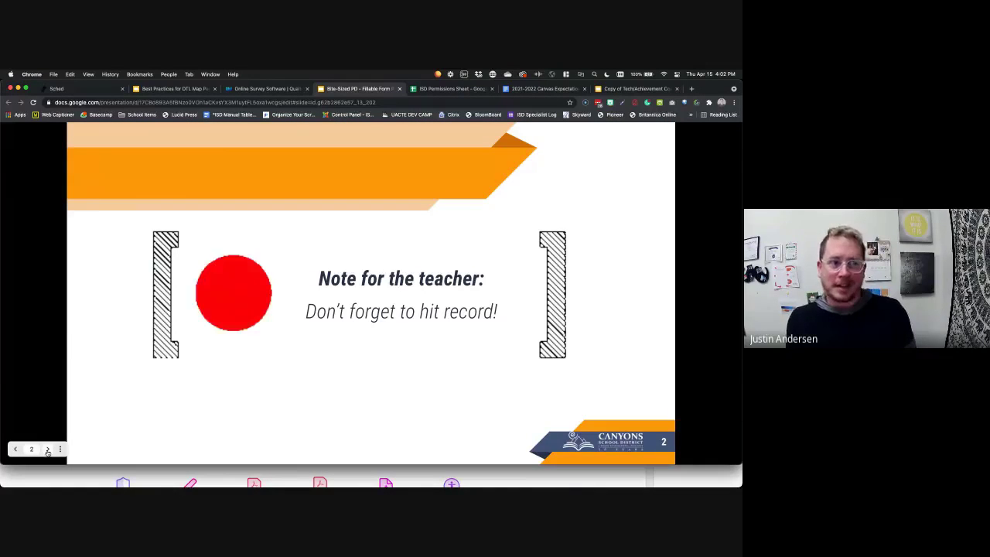
left_click(47, 449)
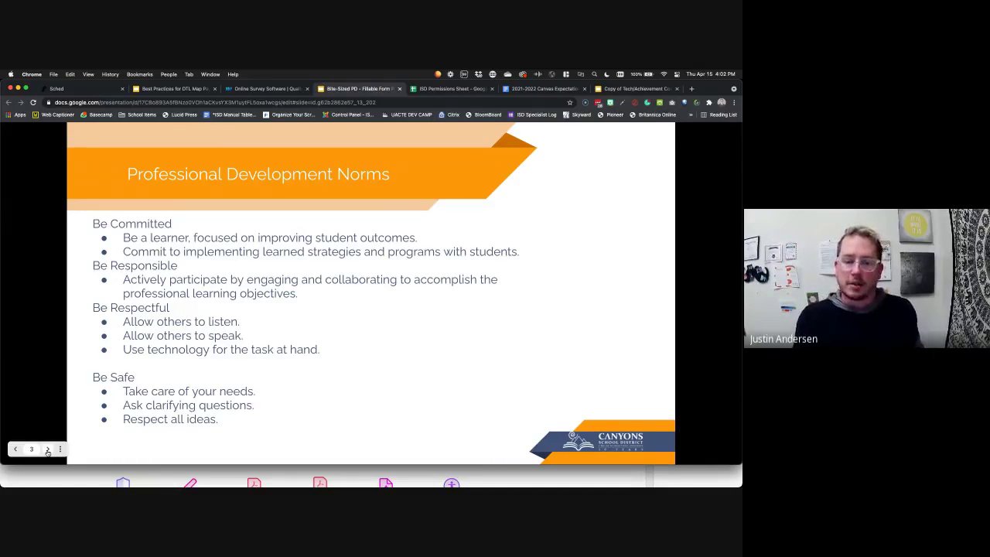
left_click(47, 449)
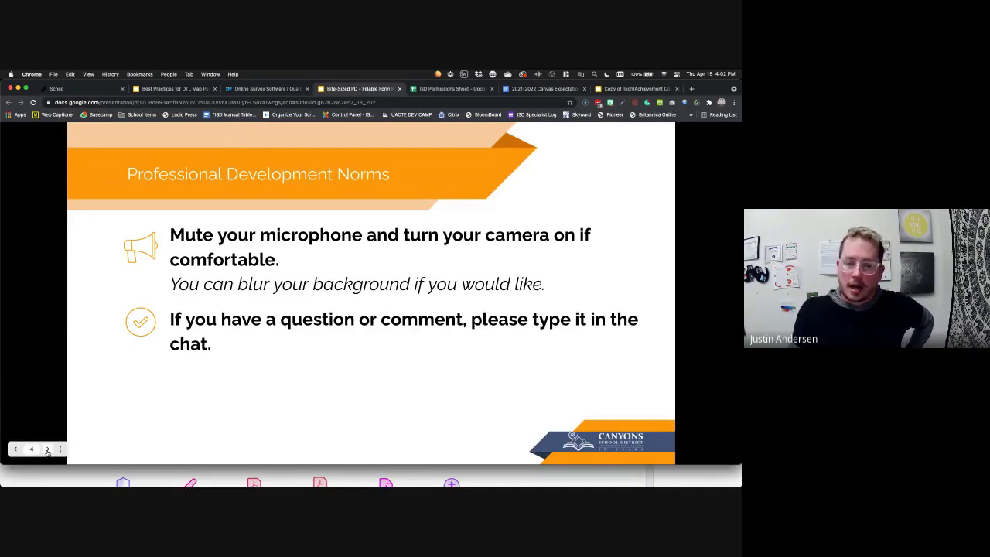
left_click(47, 449)
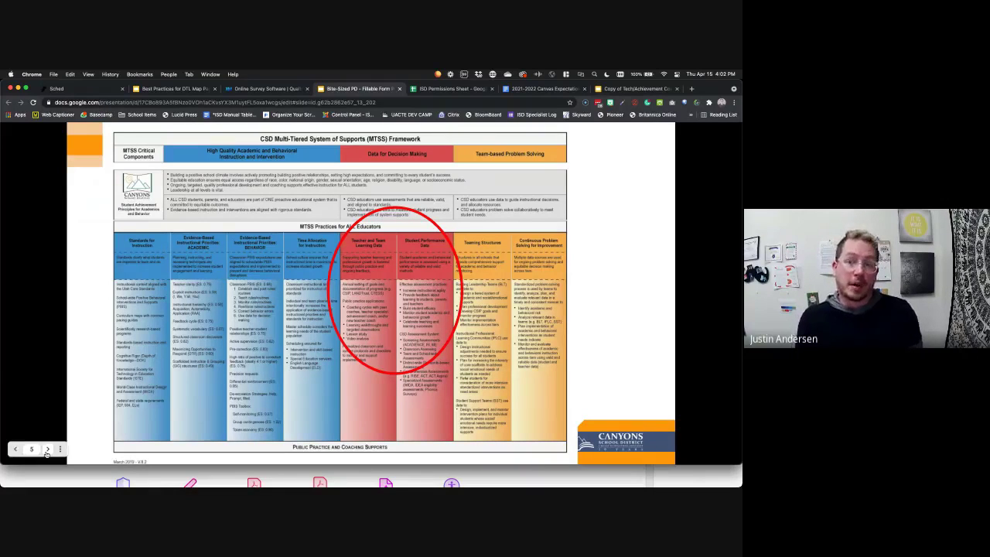
left_click(47, 452)
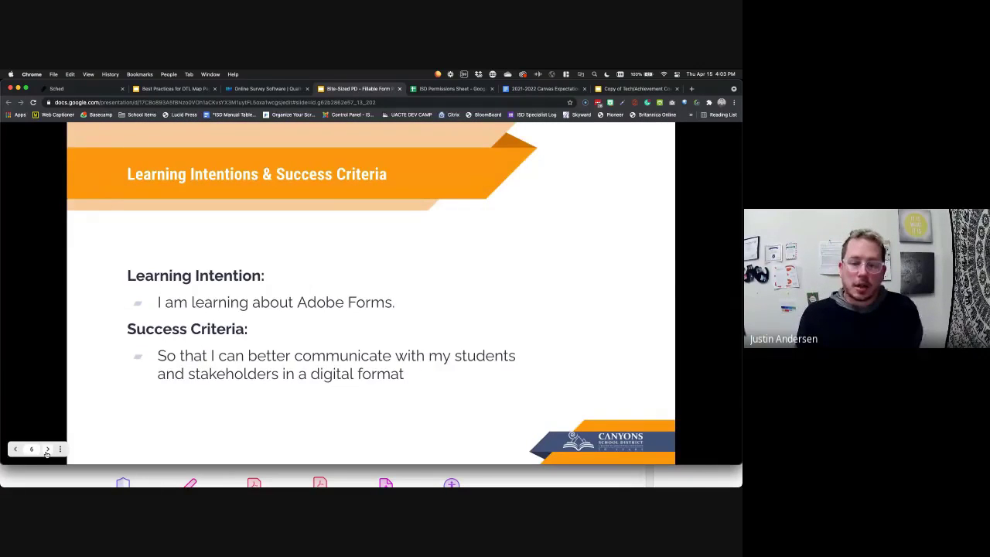
left_click(48, 449)
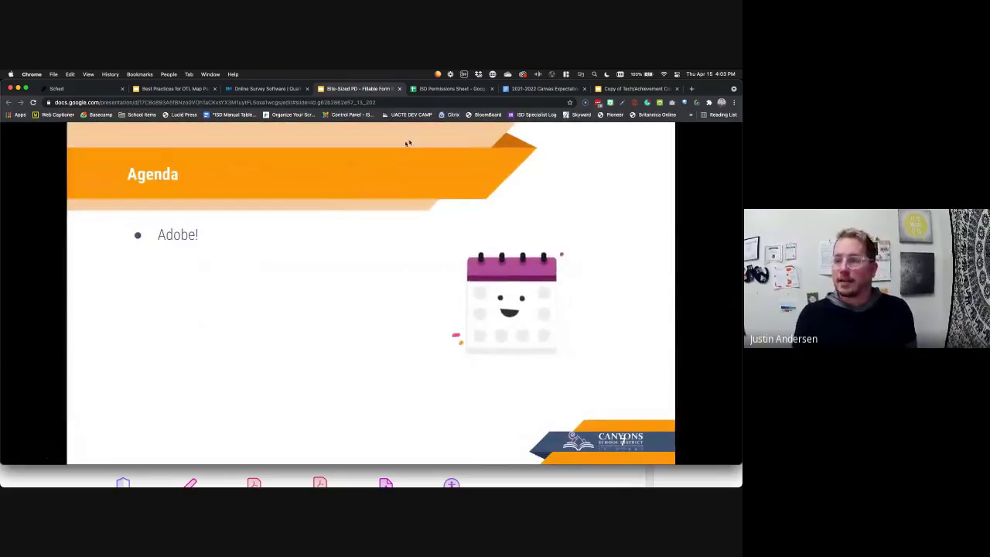
Switch to Acrobat's home view, and check the available updates and the full app list in Creative Cloud.
left_click(280, 473)
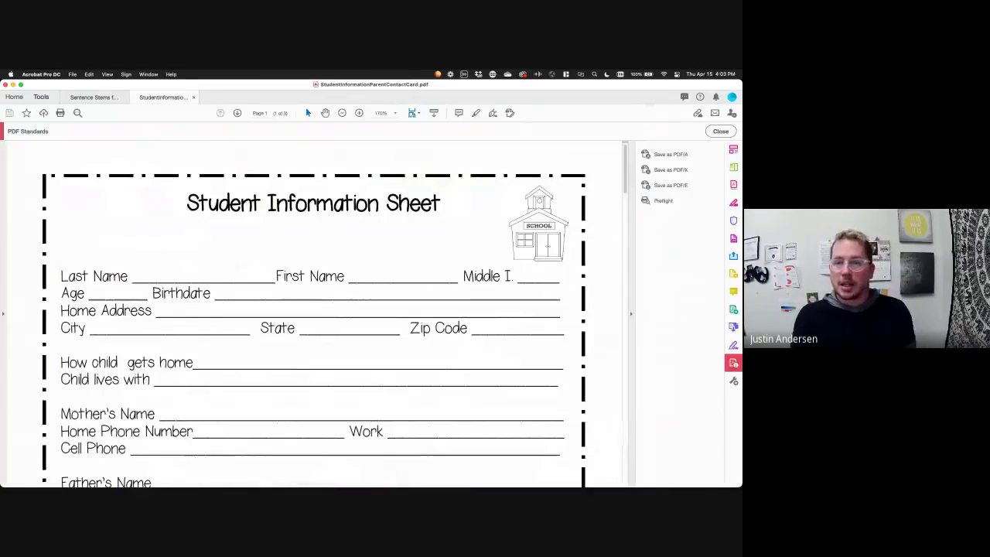
left_click(17, 98)
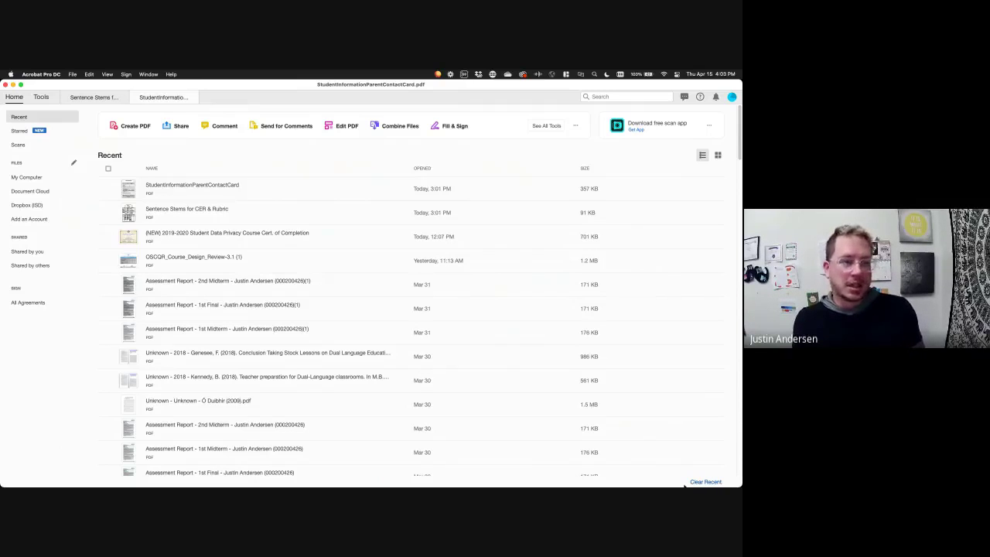
left_click(524, 75)
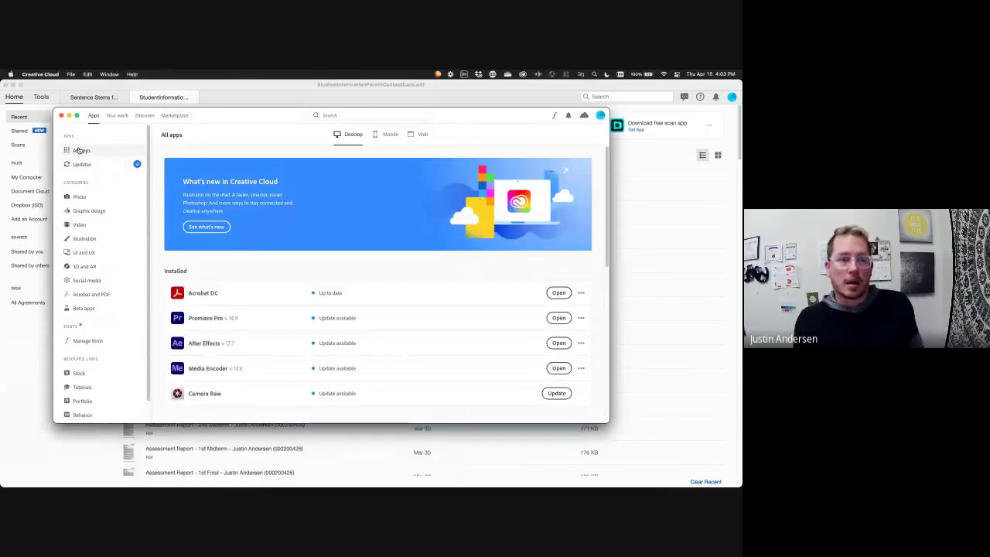
left_click(81, 164)
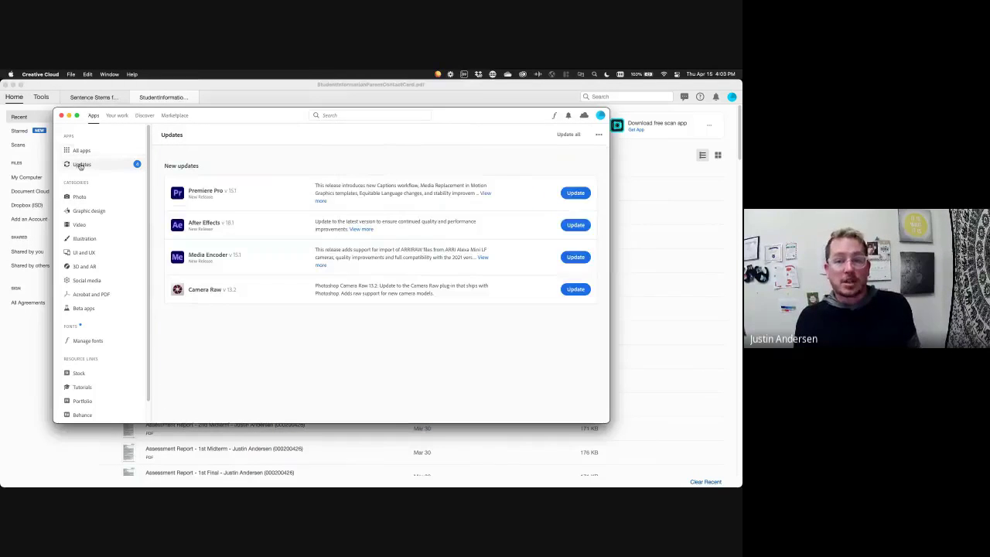
left_click(103, 153)
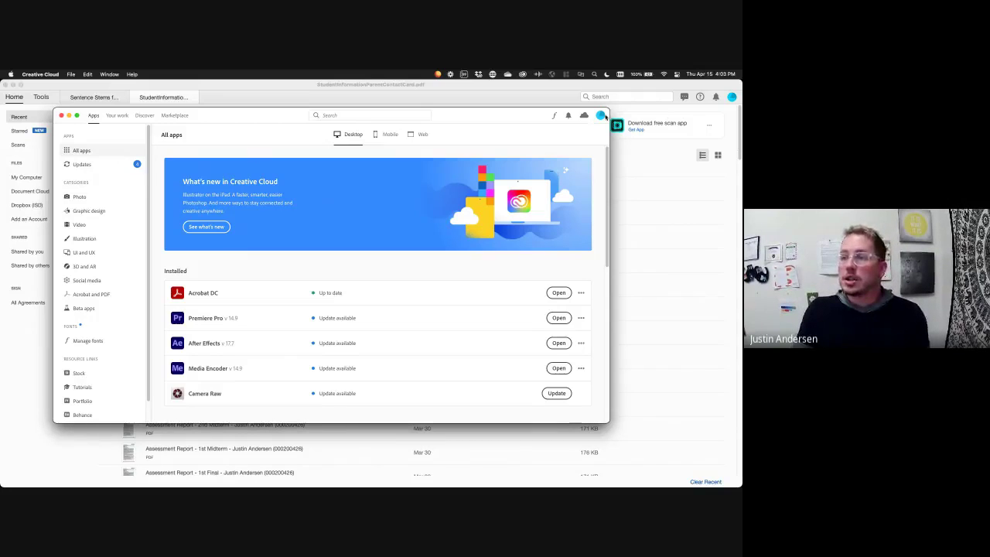
Sign out of the Creative Cloud account and confirm the sign-out.
left_click(602, 115)
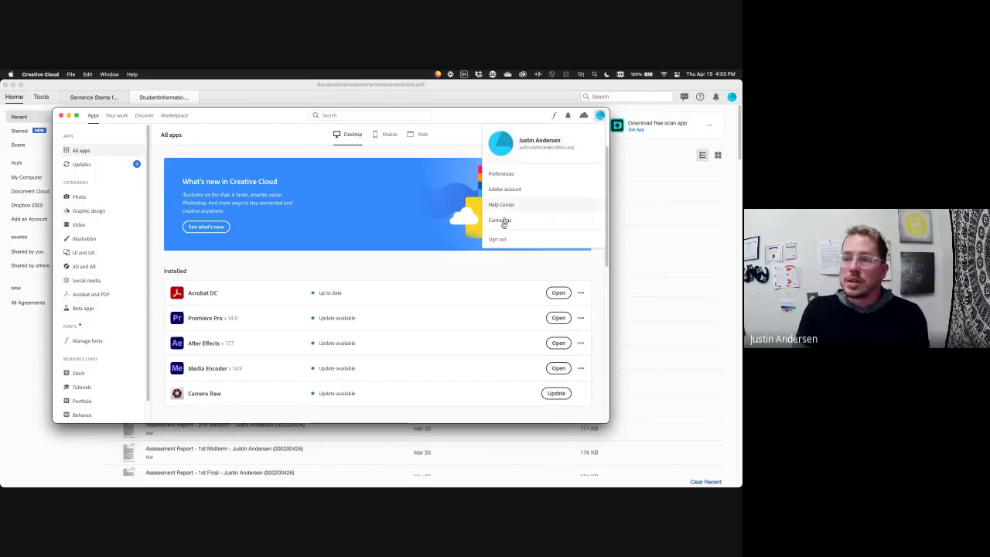
left_click(496, 240)
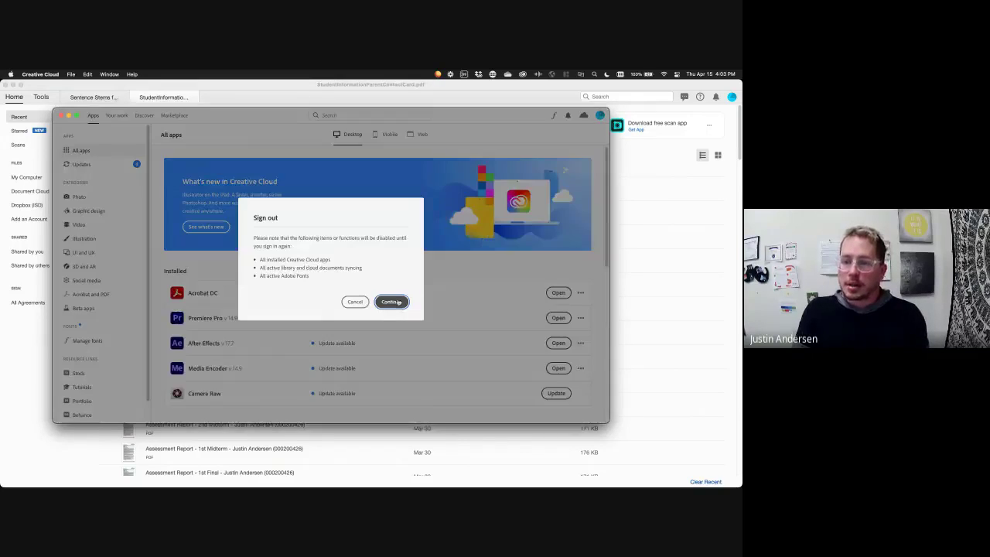
left_click(398, 301)
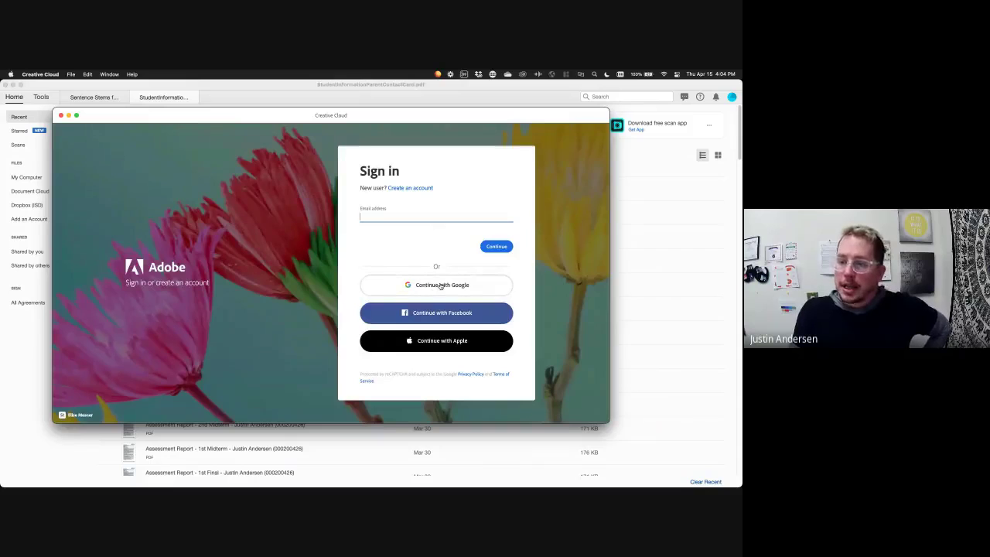
Sign in to Creative Cloud with the school Google account, choosing Enterprise ID as the account type.
left_click(441, 285)
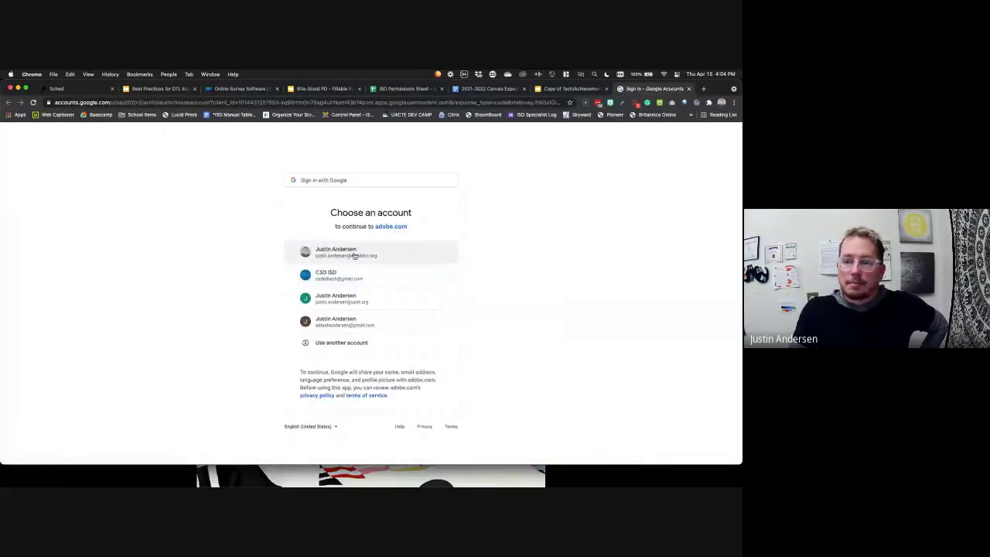
left_click(354, 253)
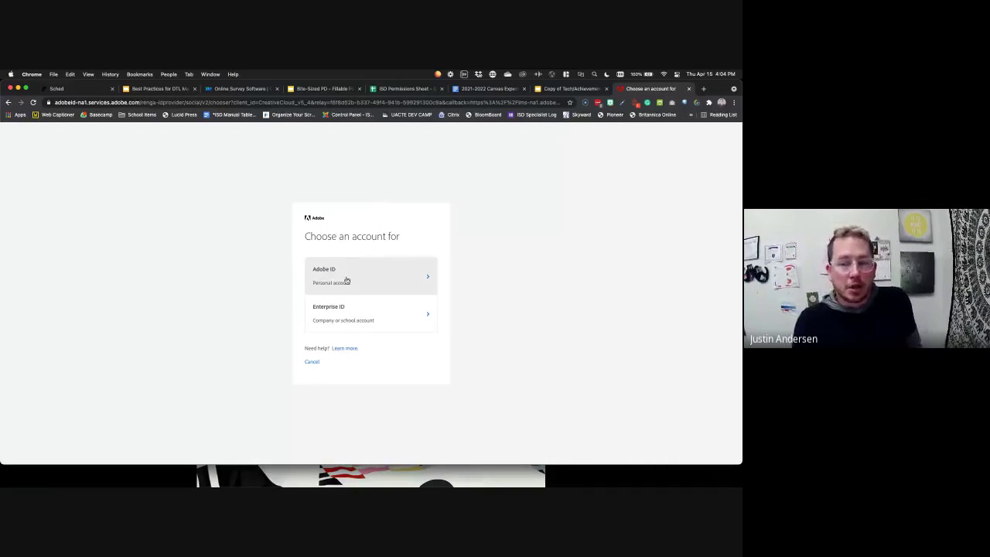
left_click(336, 321)
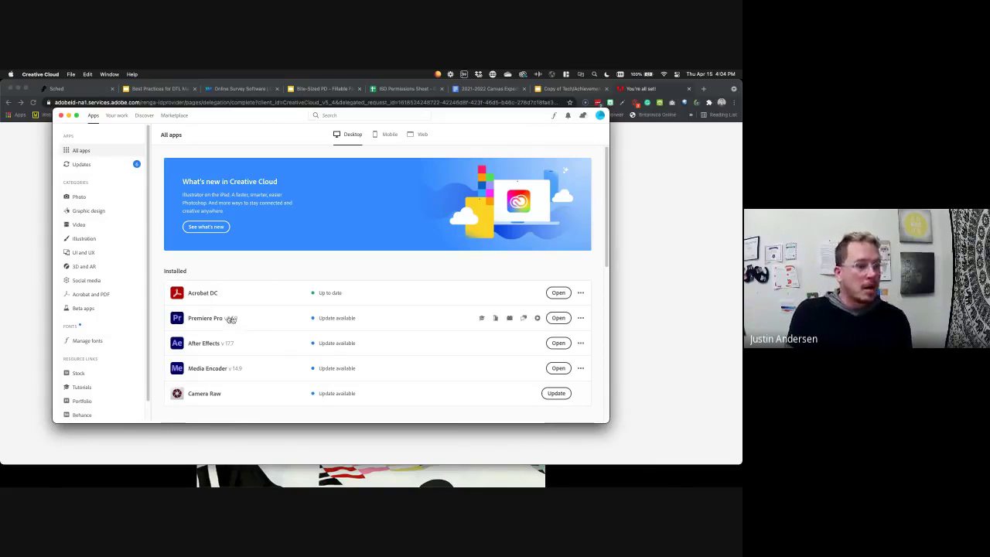
Get the browser sign-in window out of the way and open Acrobat DC from Creative Cloud's installed apps.
left_click(708, 245)
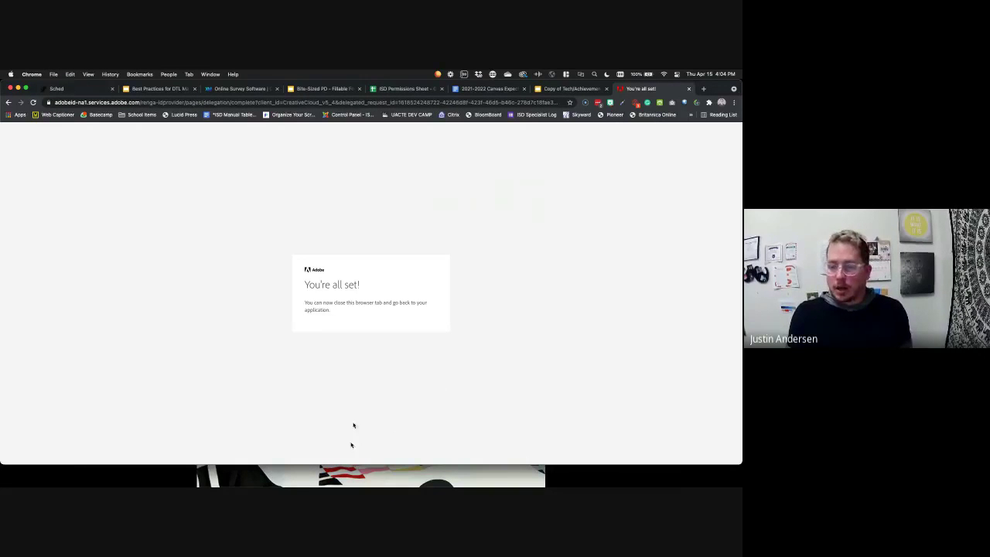
left_click(657, 487)
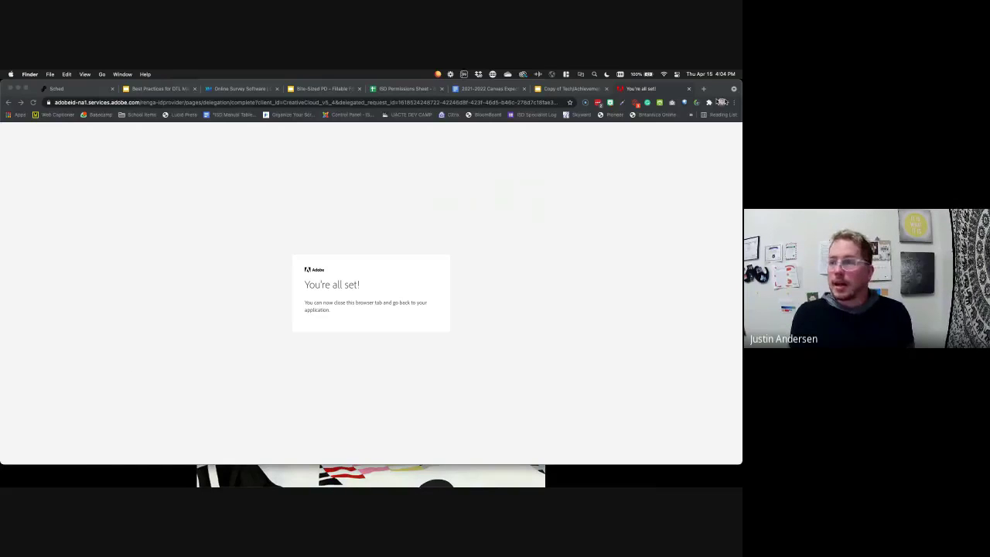
left_click(19, 89)
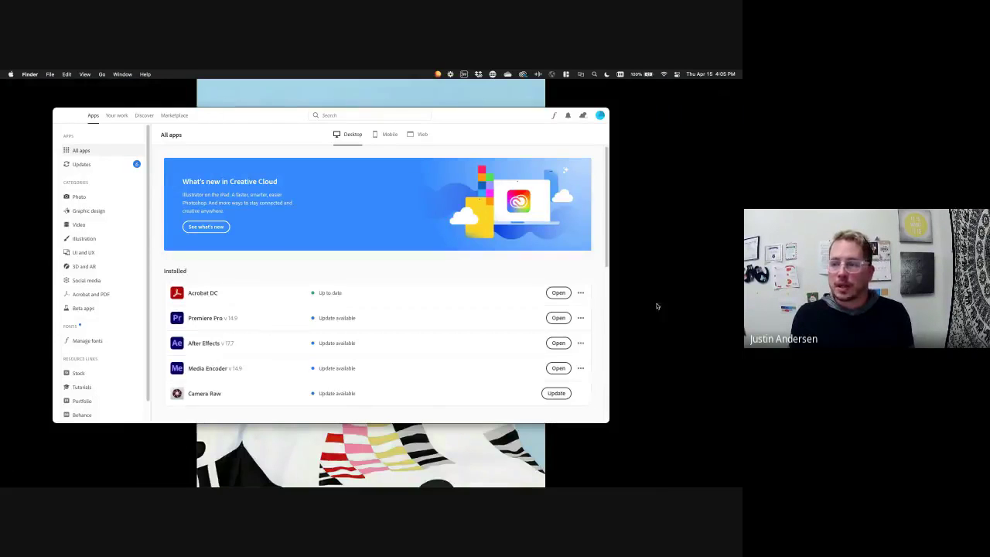
left_click(554, 293)
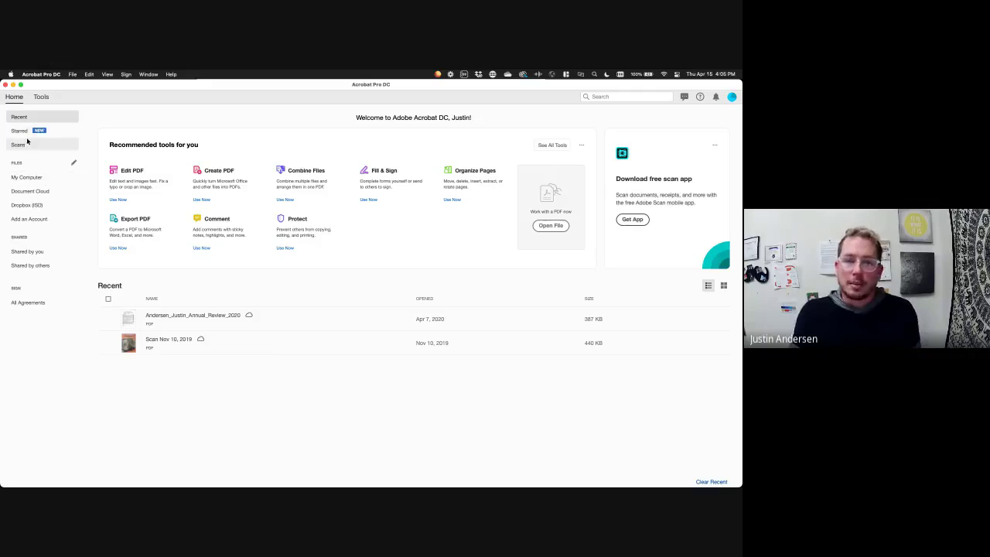
scroll(26, 138, "down", 2)
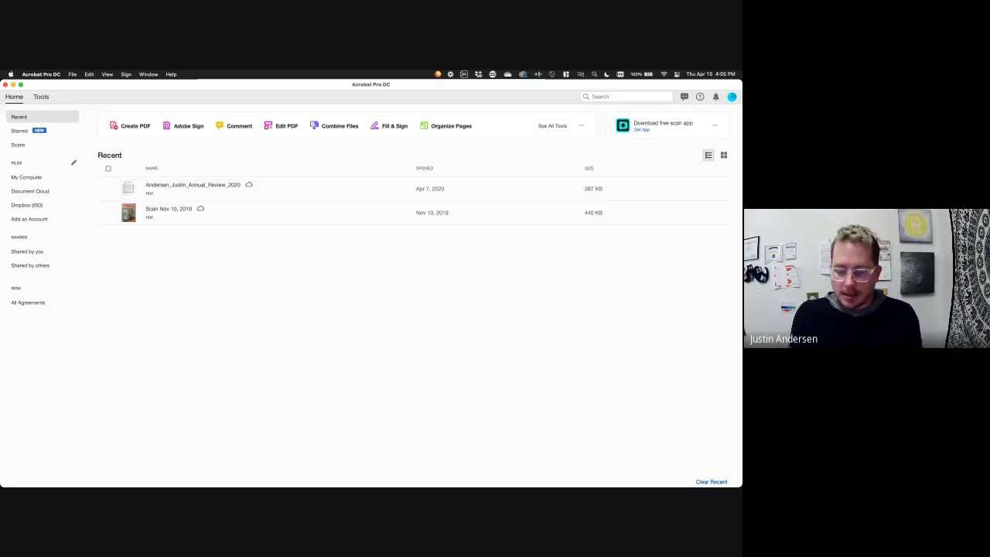
key("super+Tab")
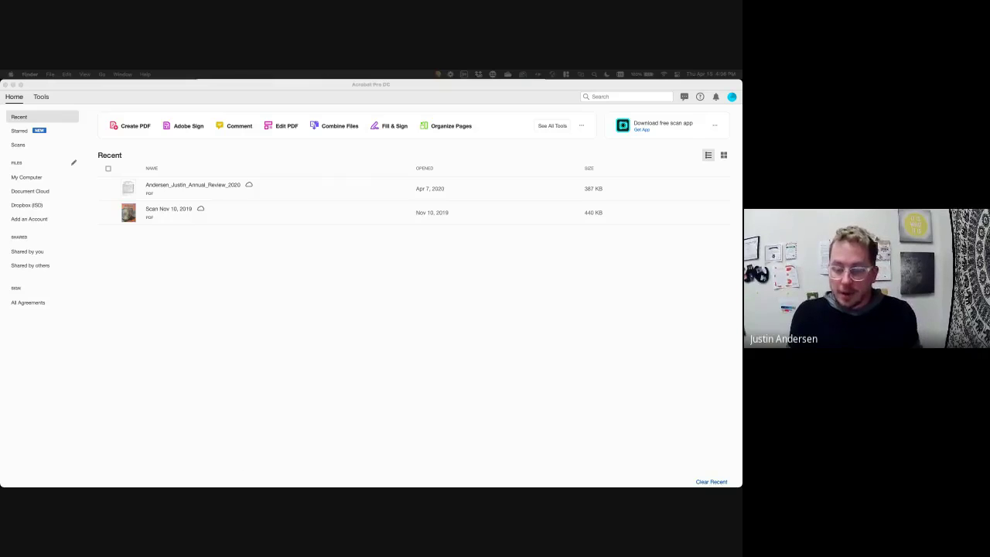
left_click(155, 154)
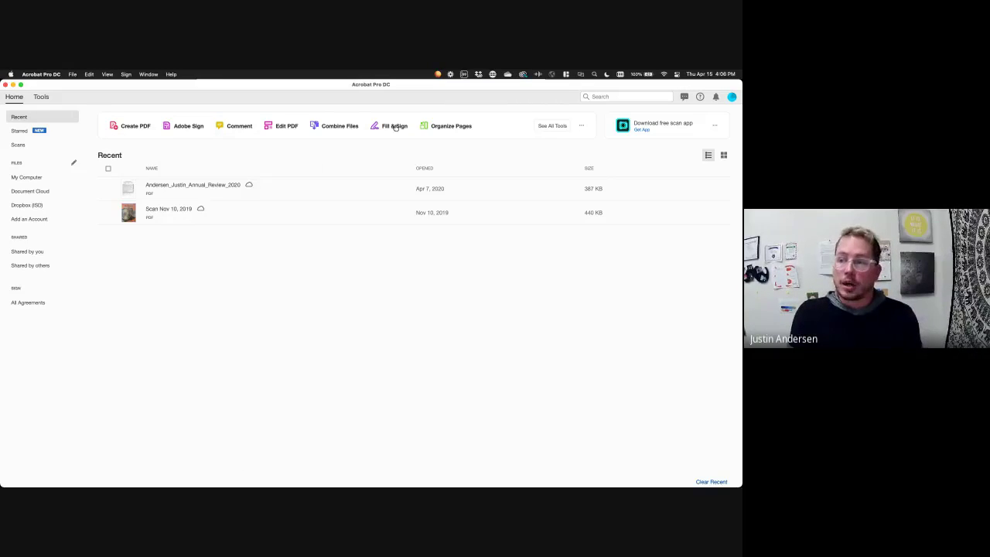
Open "FillableSentence Stems for CER & Rubric.pdf" from the computer's Downloads folder.
left_click(72, 75)
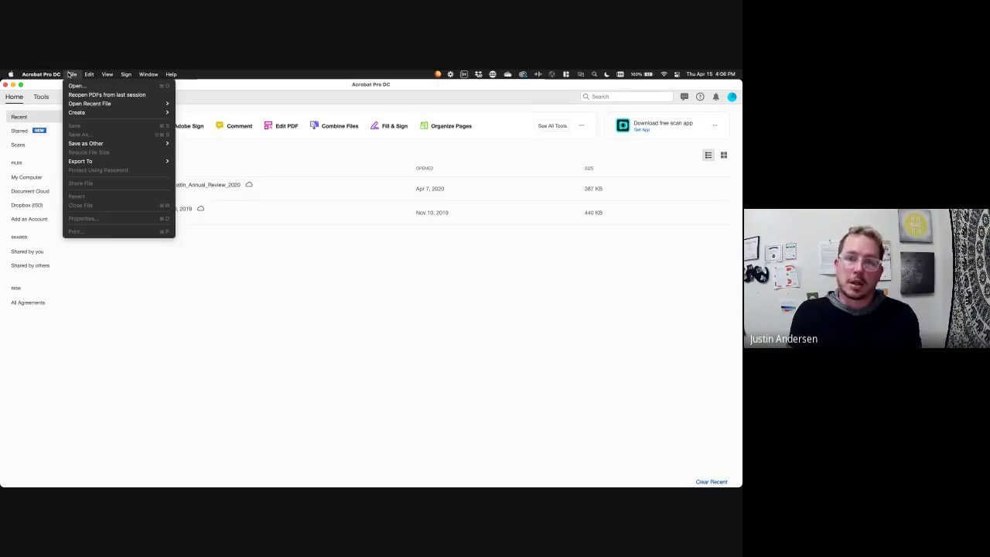
mouse_move(133, 103)
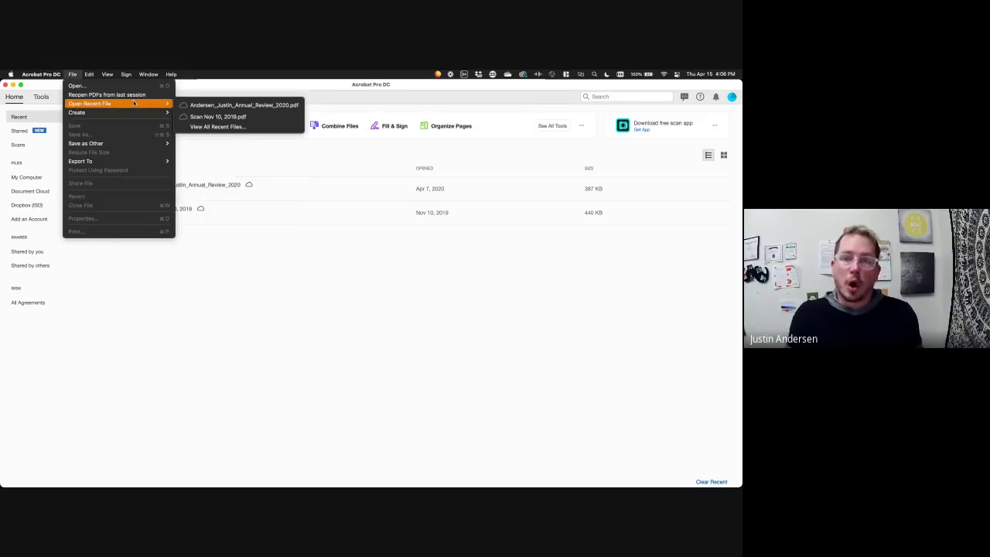
left_click(132, 85)
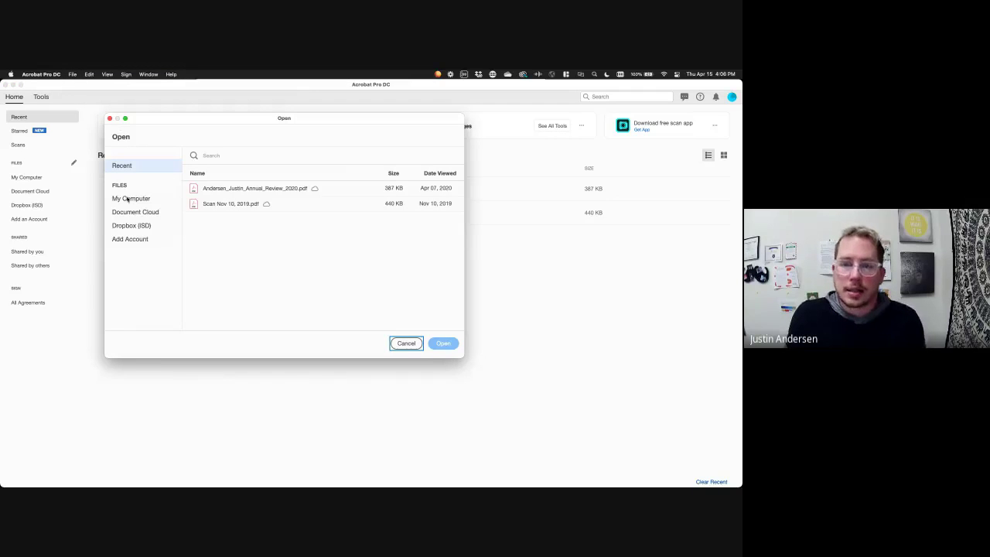
left_click(131, 198)
left_click(242, 196)
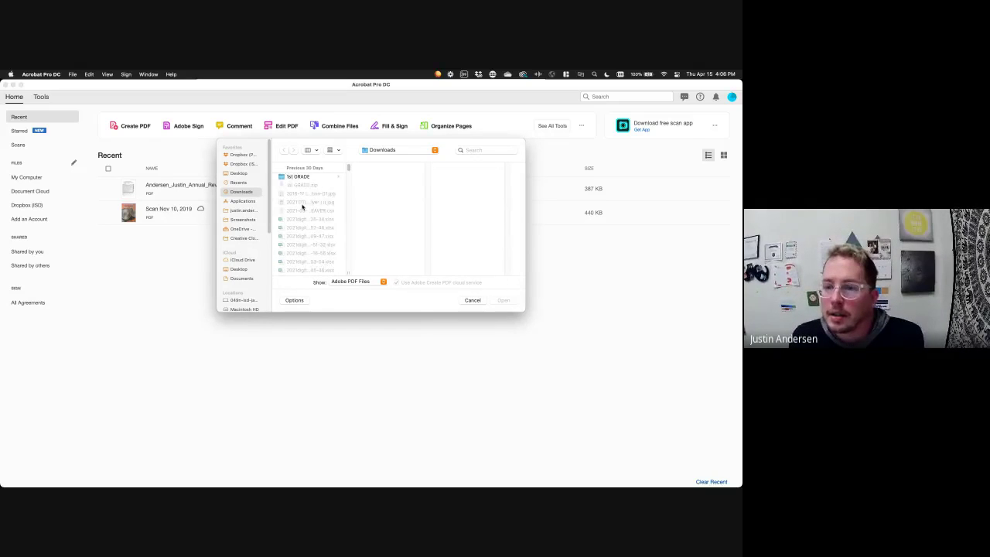
scroll(302, 206, "down", 5)
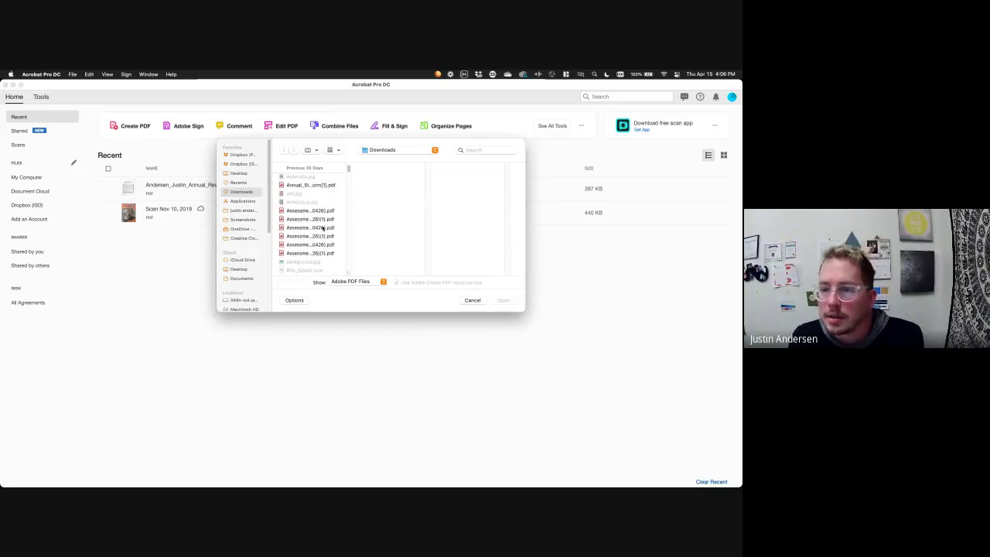
scroll(323, 229, "down", 10)
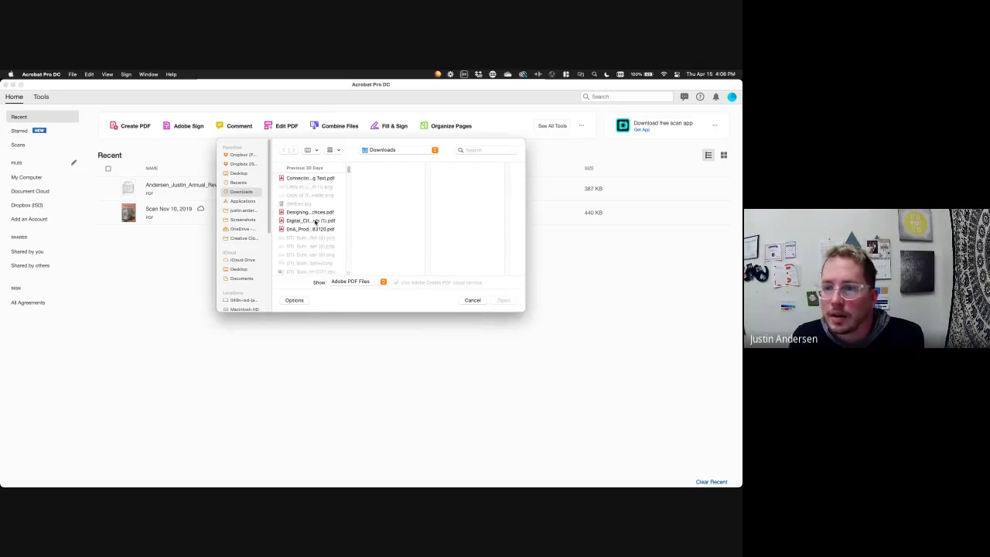
scroll(315, 222, "down", 10)
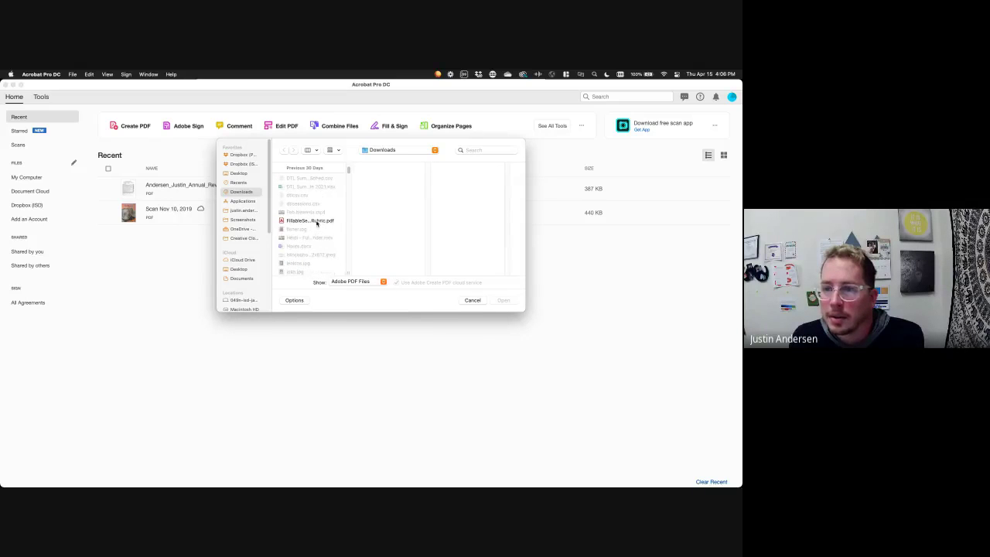
left_click(316, 222)
left_click(507, 300)
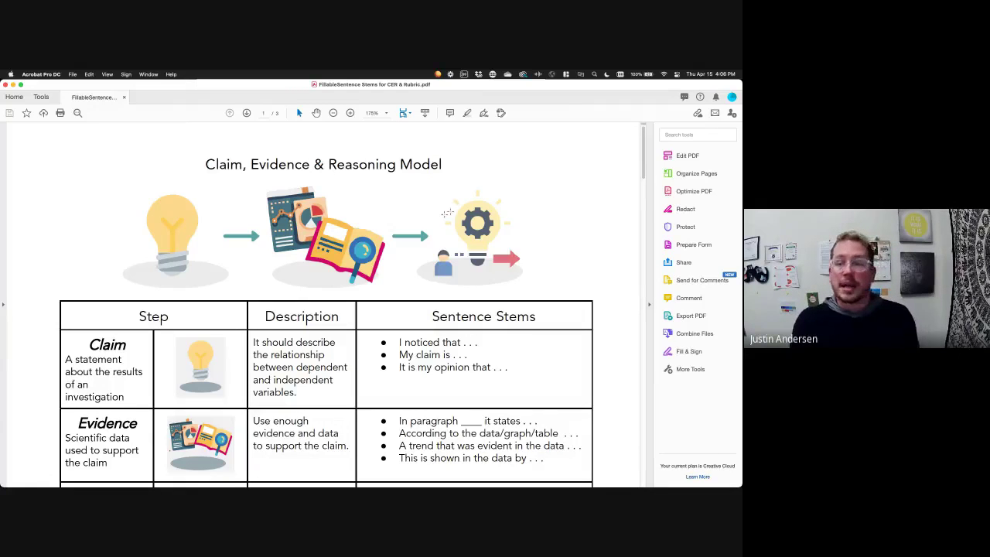
Test the Claim row's Self Score field in the scoring rubric by entering sample text and erasing it.
scroll(207, 200, "down", 2)
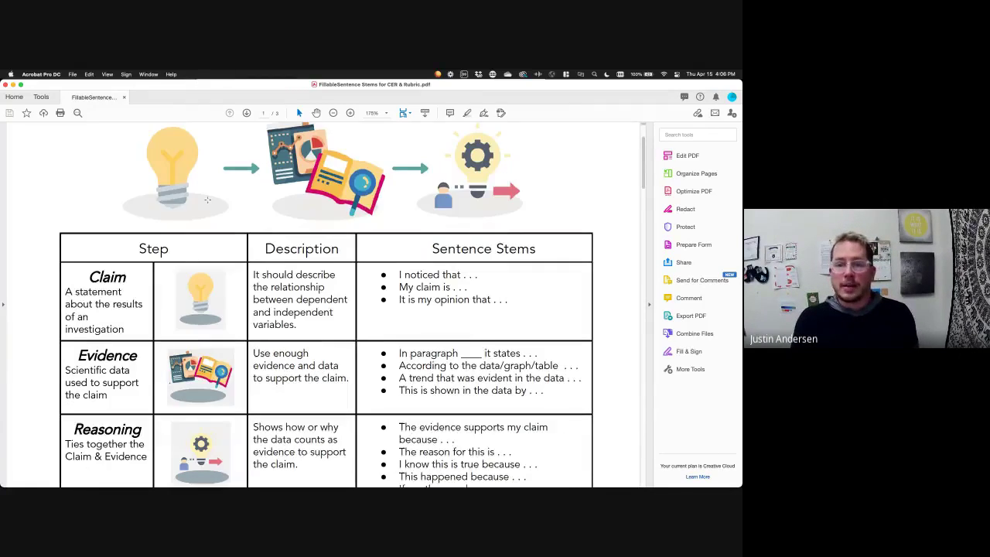
scroll(207, 200, "down", 2)
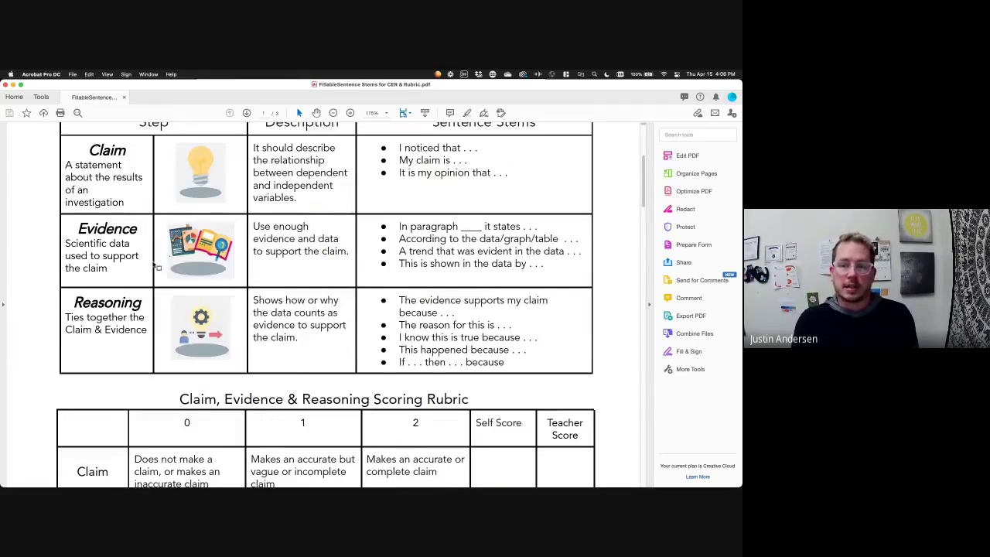
scroll(110, 280, "down", 7)
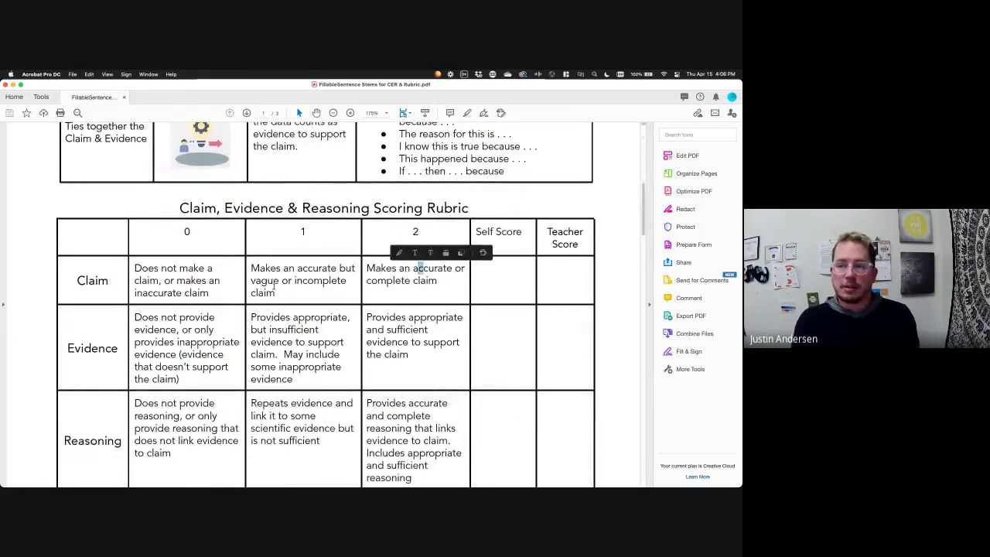
left_click(485, 281)
type("vvvvv")
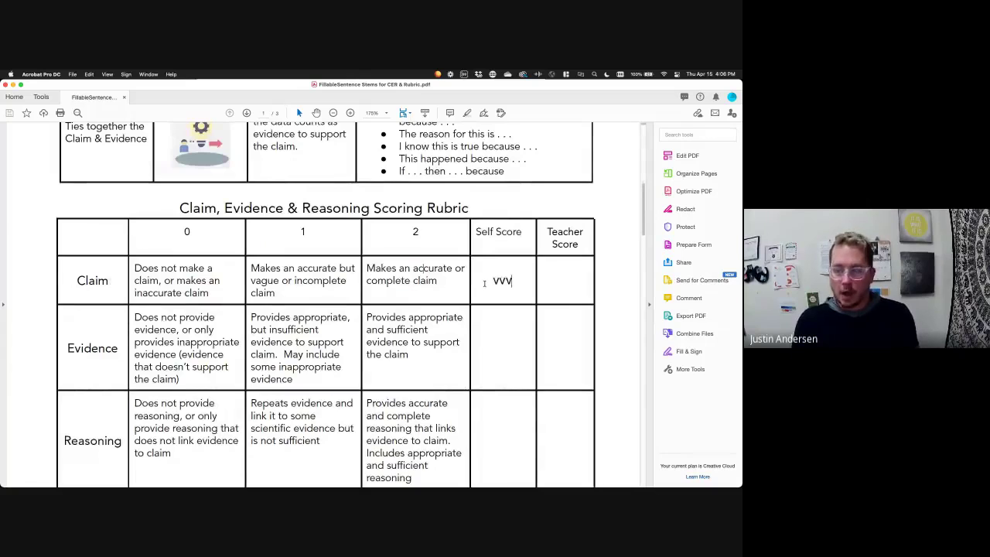
key("BackSpace")
key("BackSpace")
key("BackSpace")
key("BackSpace")
key("BackSpace")
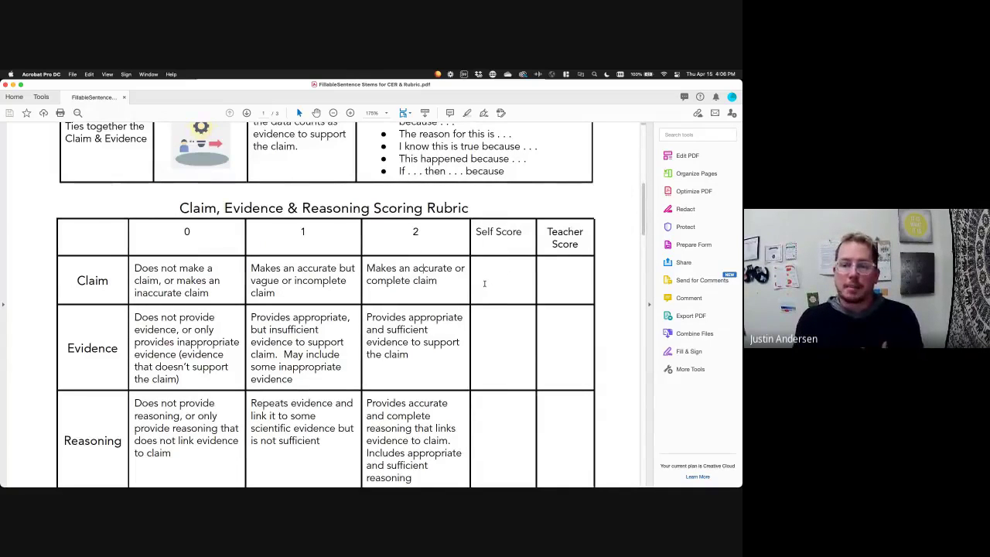
Test the Evidence and Claim checkboxes in the CER Graphic Organizer on page 2 by ticking and unticking each.
scroll(424, 268, "down", 10)
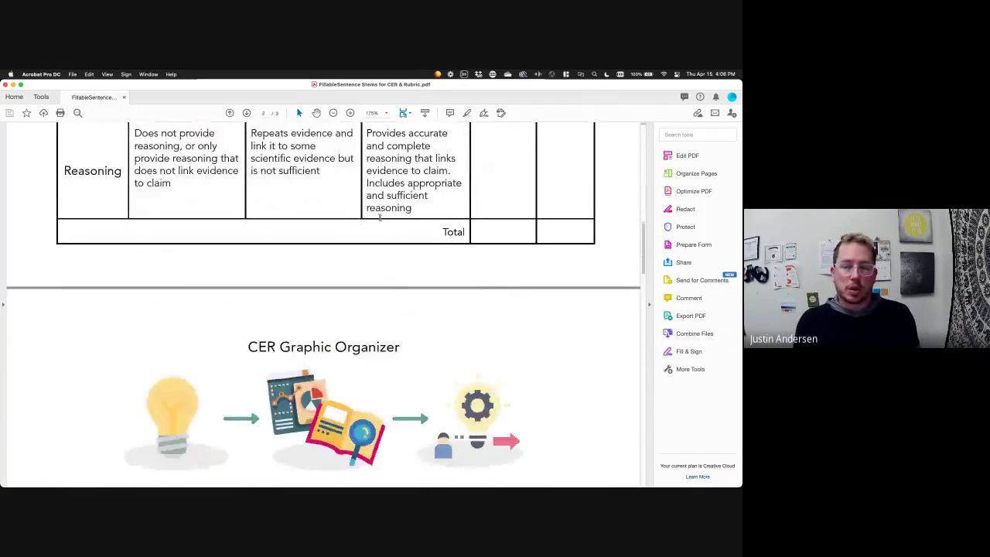
scroll(304, 356, "down", 1)
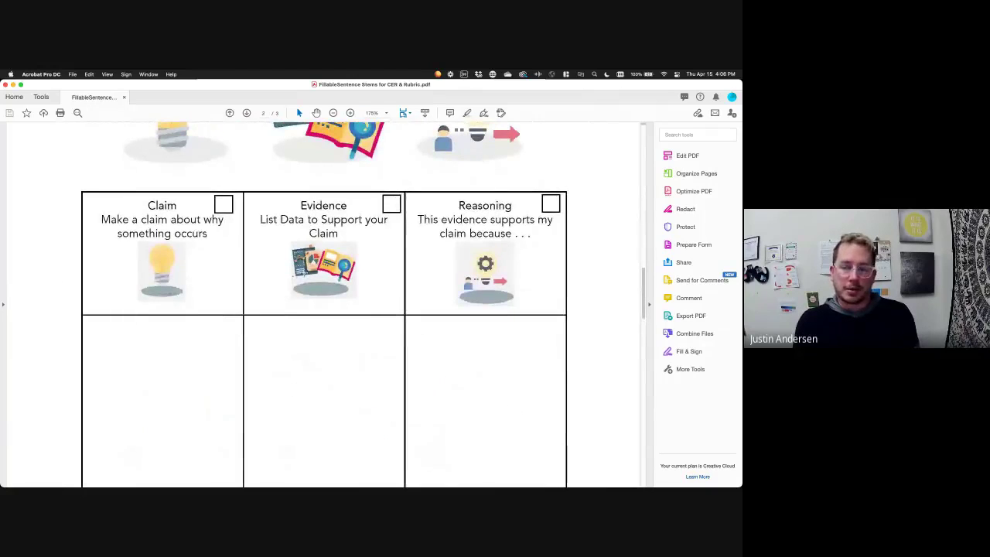
left_click(386, 206)
left_click(387, 206)
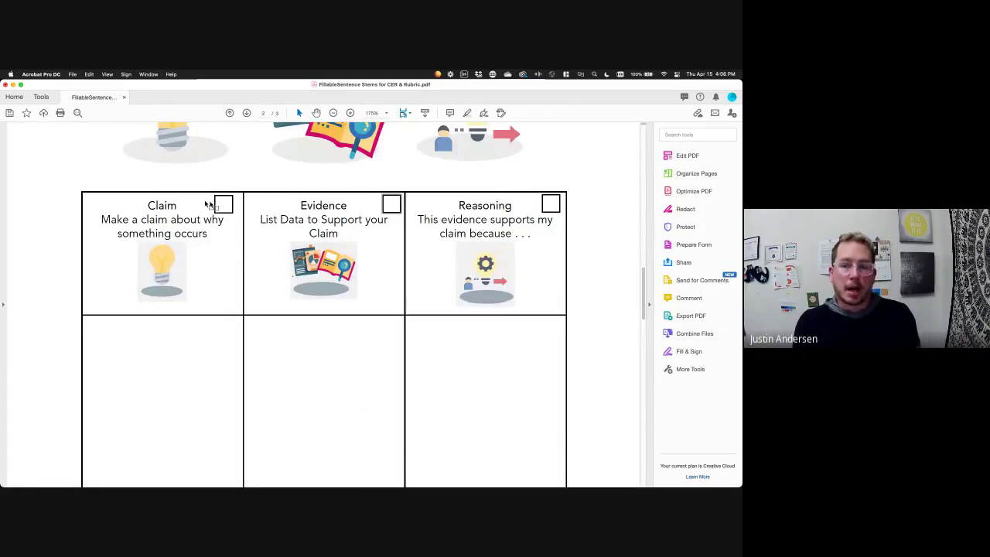
left_click(222, 206)
left_click(222, 206)
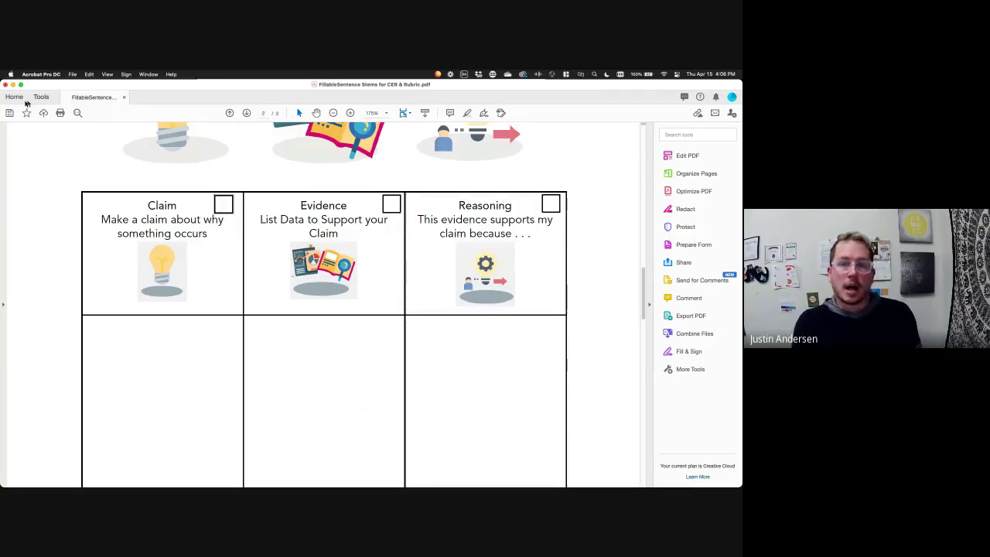
left_click(71, 74)
left_click(79, 83)
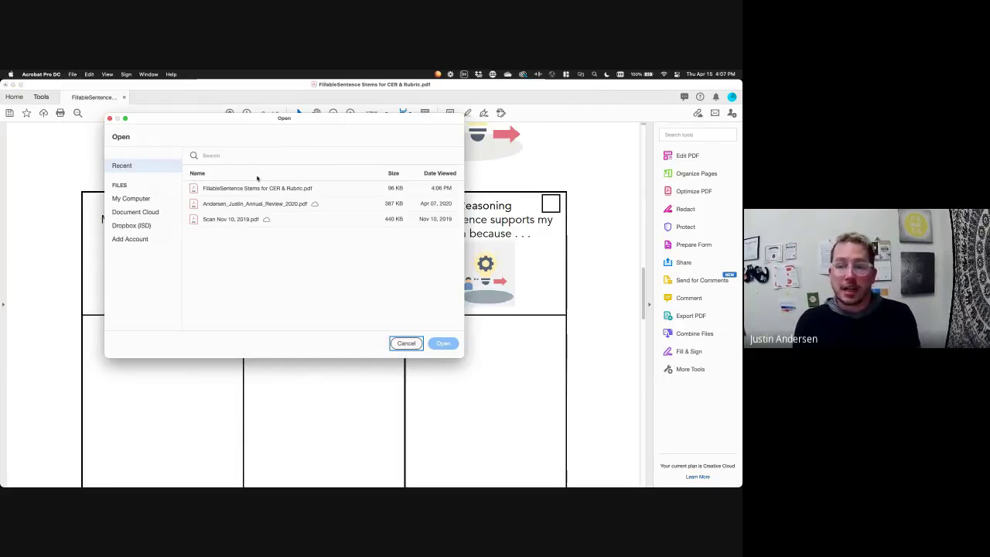
left_click(404, 342)
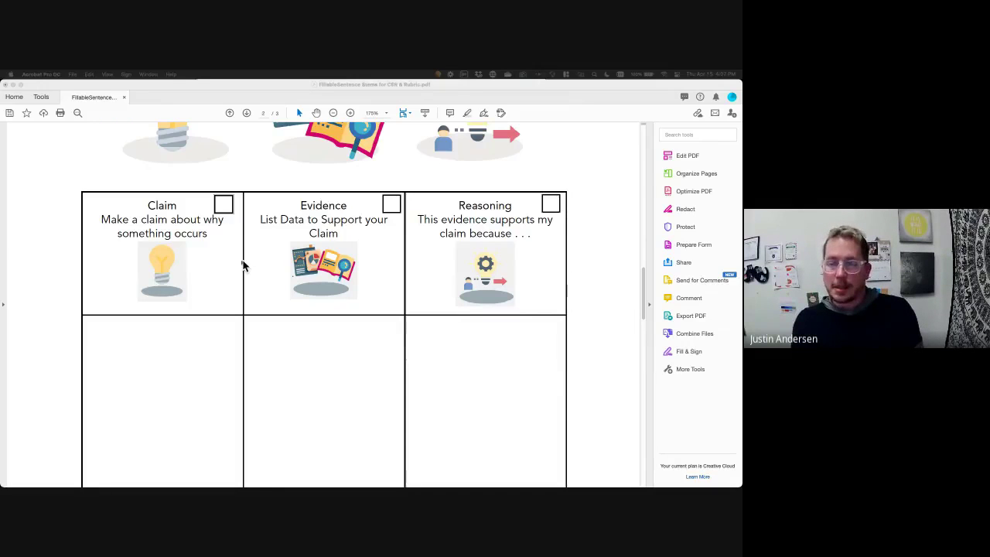
Tick and untick the organizer's Claim checkbox and fill the Claim answer box with placeholder text starting "dfgdfgsdfgdsfg".
left_click(224, 205)
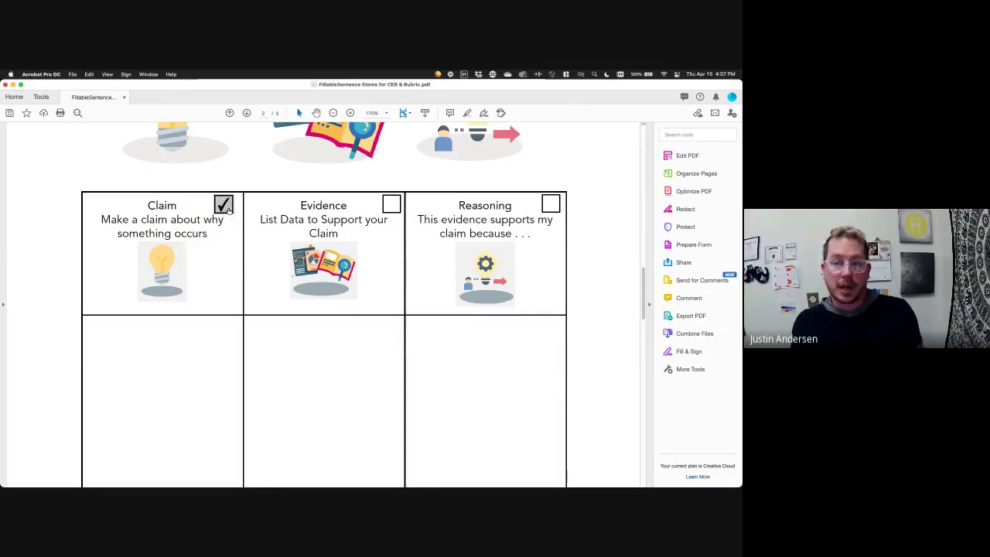
left_click(224, 204)
left_click(162, 372)
type("dfgdfgsdfgdsfg")
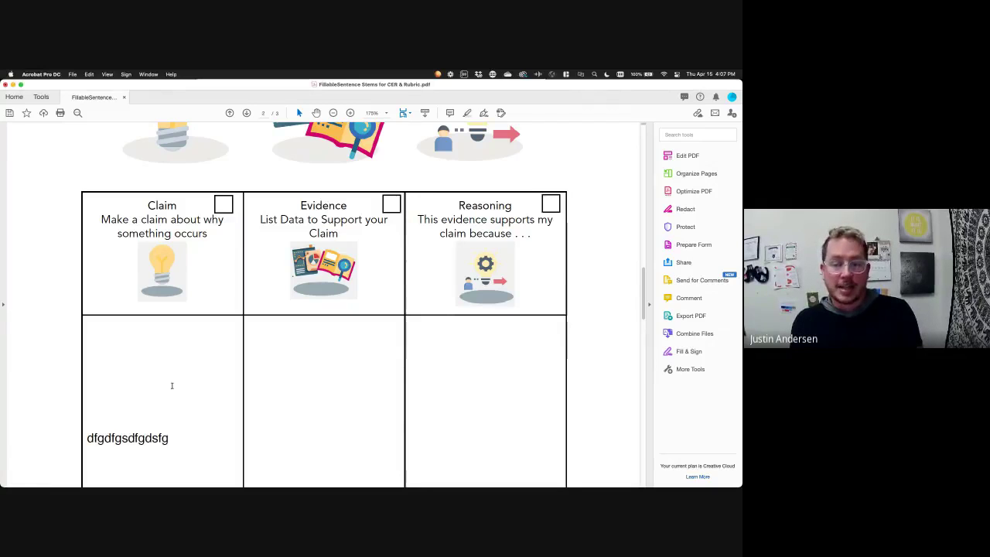
type("sdfsdfgsdfg")
Enter the placeholder text "sdfgsdfg" as the Claim row's Self Score in the page 1 scoring rubric.
scroll(354, 339, "up", 10)
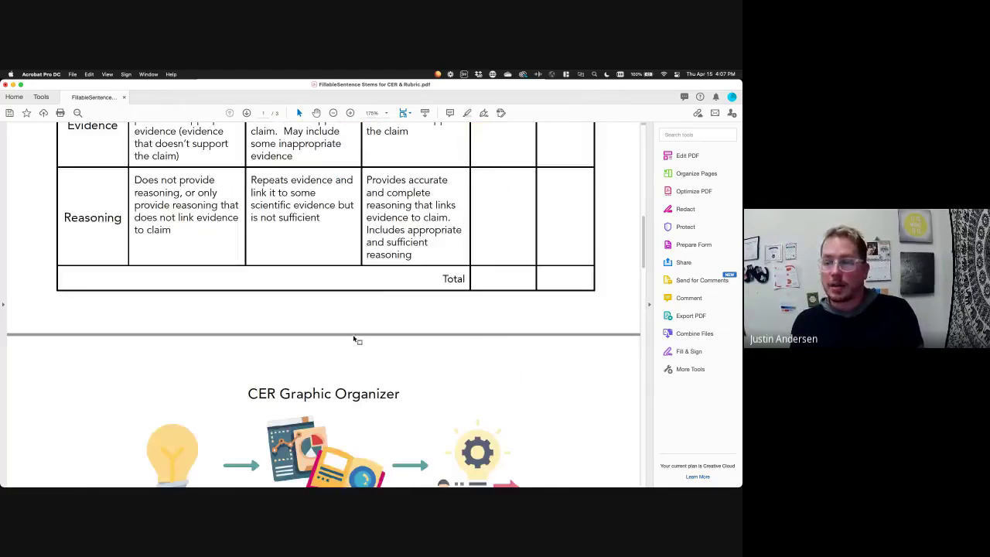
scroll(354, 339, "up", 2)
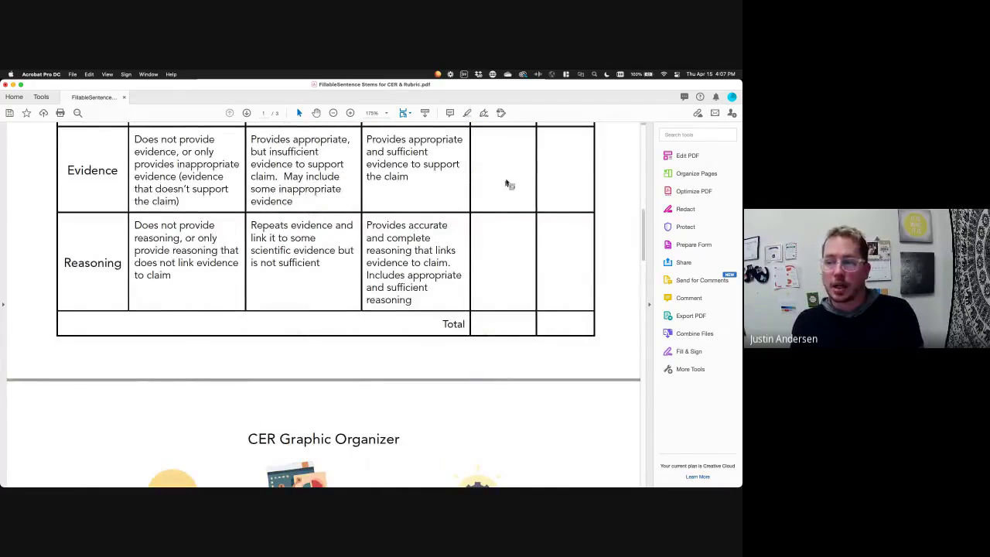
scroll(508, 183, "up", 2)
scroll(501, 219, "up", 1)
left_click(503, 185)
type("sdfgsdfg")
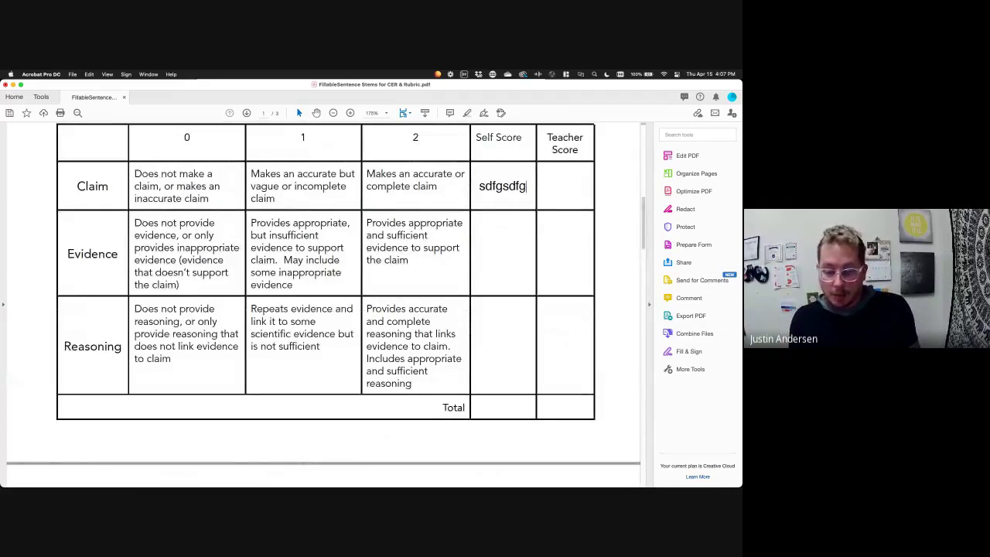
key("super+Tab")
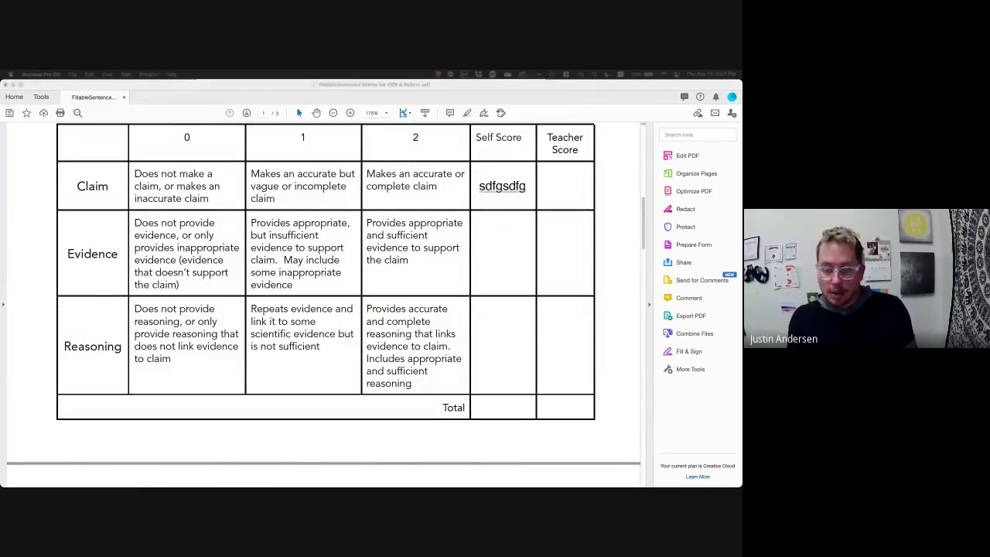
key("super+Tab")
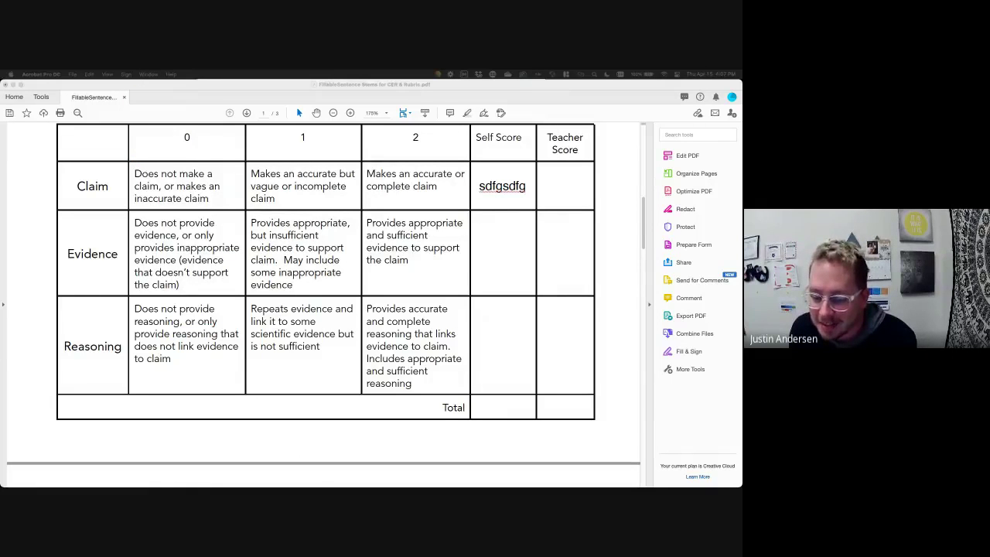
key("super+Tab")
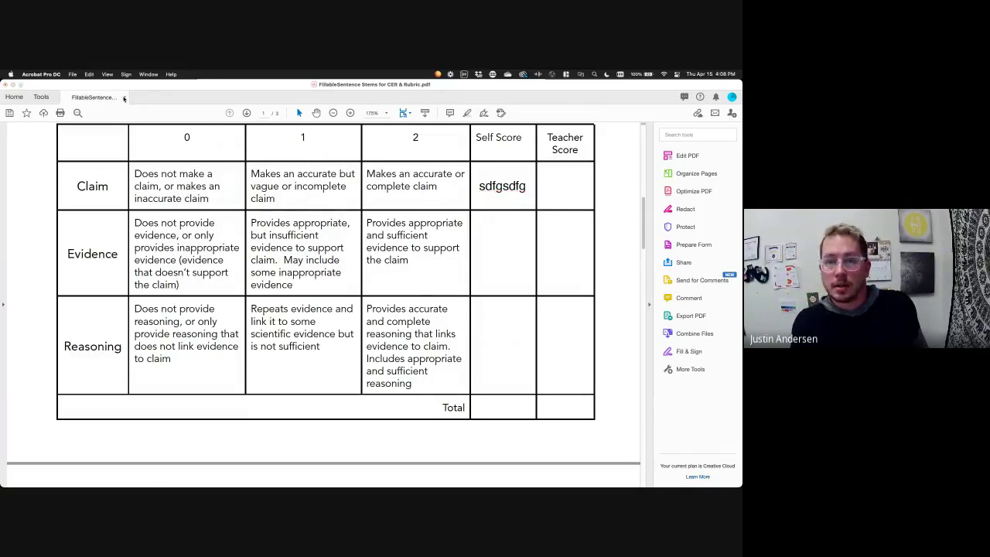
Close the fillable PDF, leaving "Sentence Stems for CER & Rubric.pdf" as the only open document.
left_click(124, 97)
left_click(370, 254)
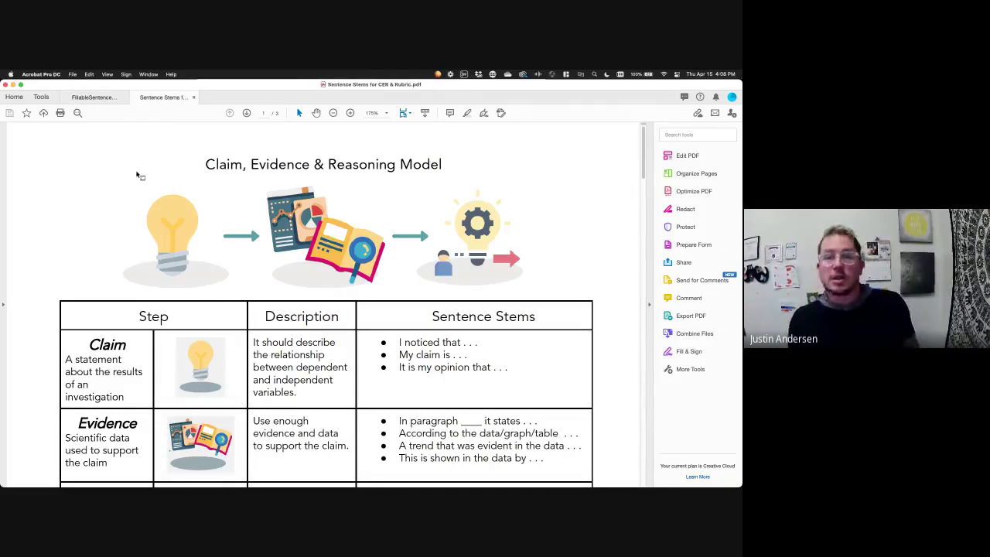
left_click(123, 98)
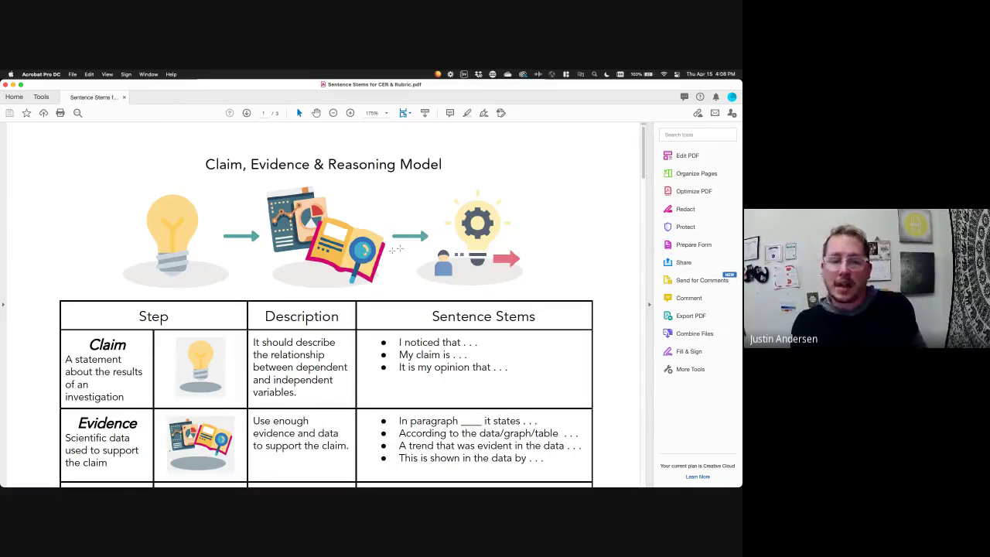
Try hiding and showing the side panes around the document, restoring the original layout.
left_click(648, 264)
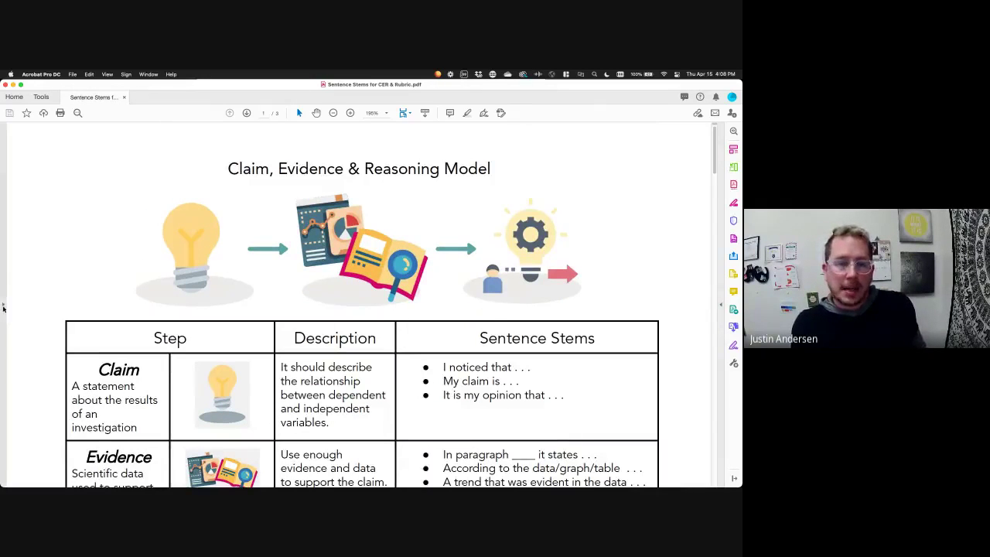
left_click(3, 306)
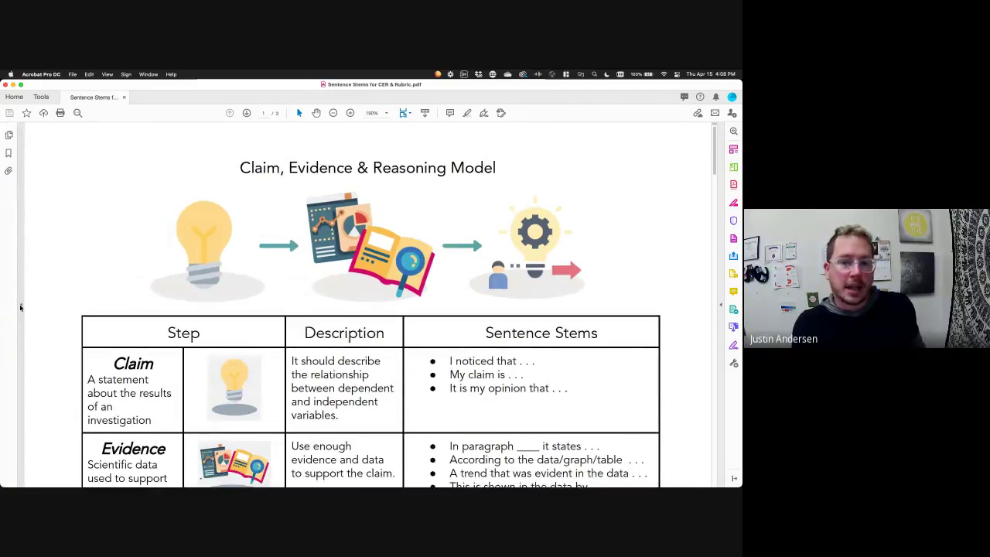
left_click(20, 307)
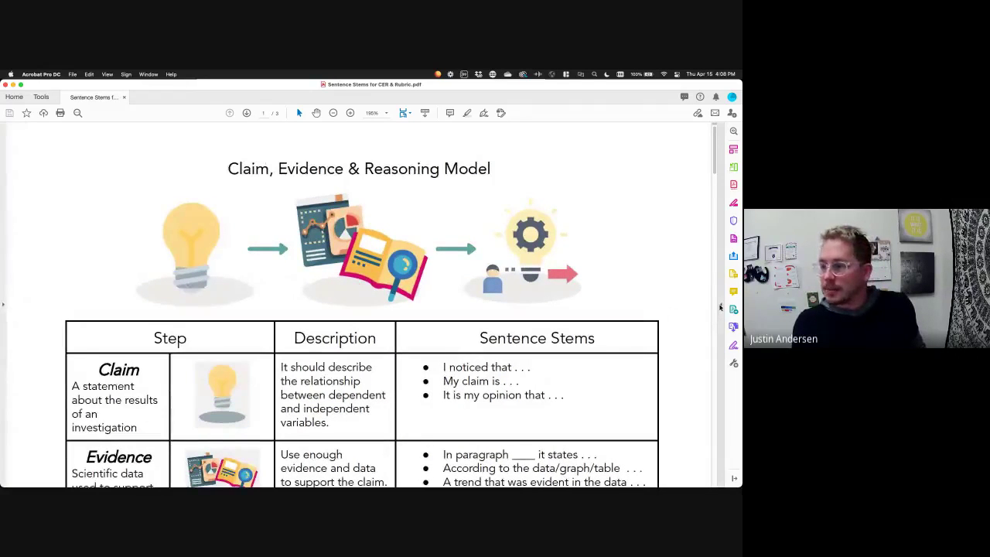
left_click(720, 308)
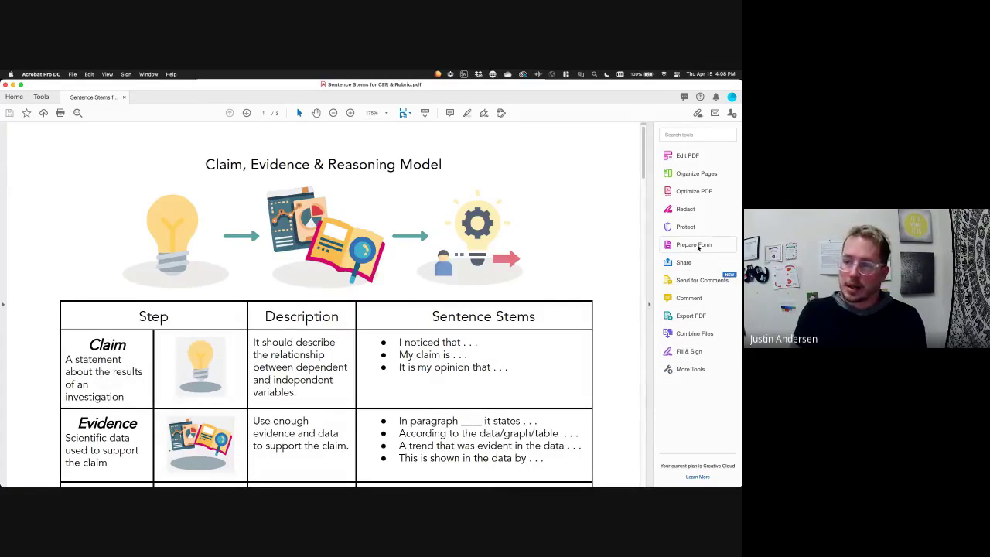
Start Prepare Form on "Sentence Stems for CER & Rubric.pdf" and dismiss the introductory tips.
scroll(520, 297, "down", 3)
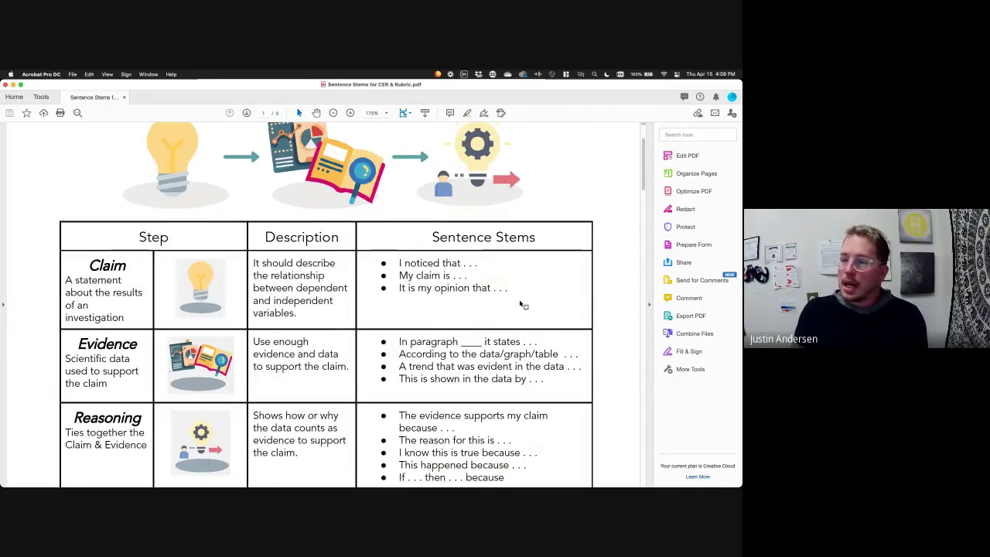
scroll(464, 310, "down", 10)
left_click(696, 245)
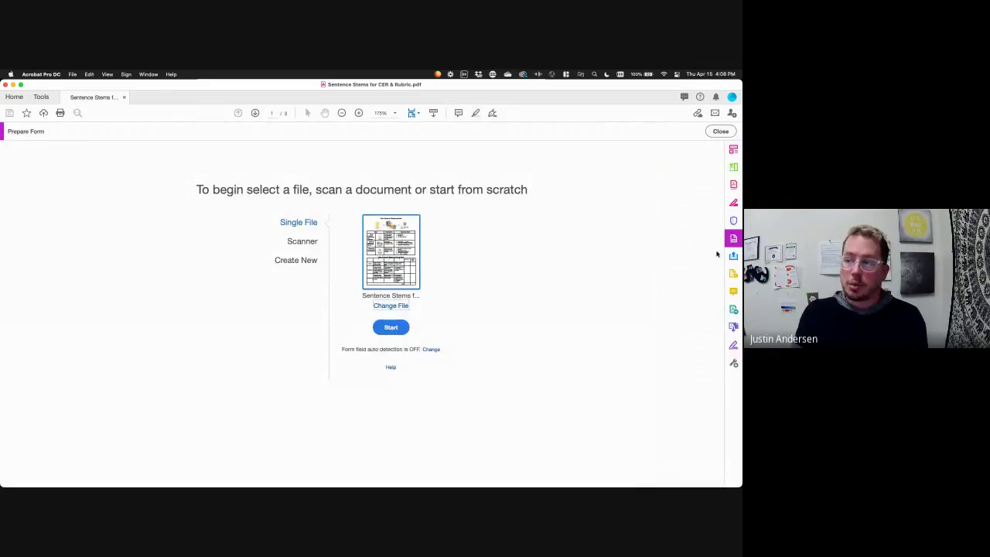
left_click(393, 328)
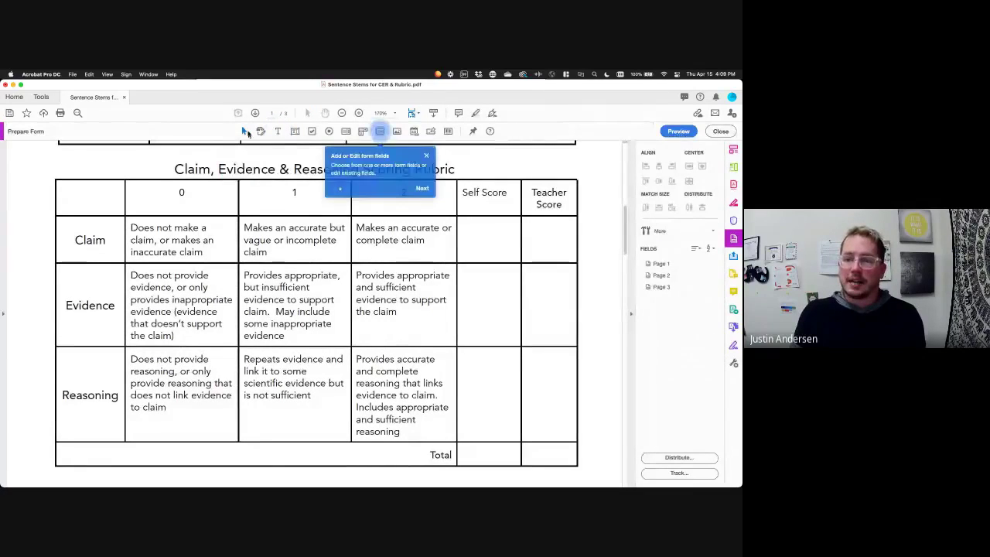
left_click(422, 188)
left_click(616, 187)
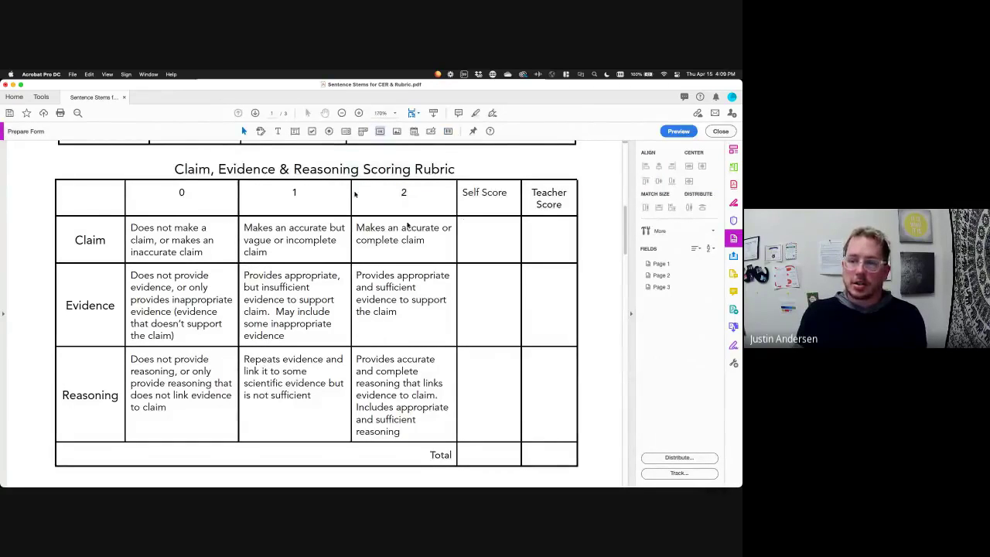
Add a text field filling the Claim row's Self Score cell and name it "Claim Score".
left_click(293, 132)
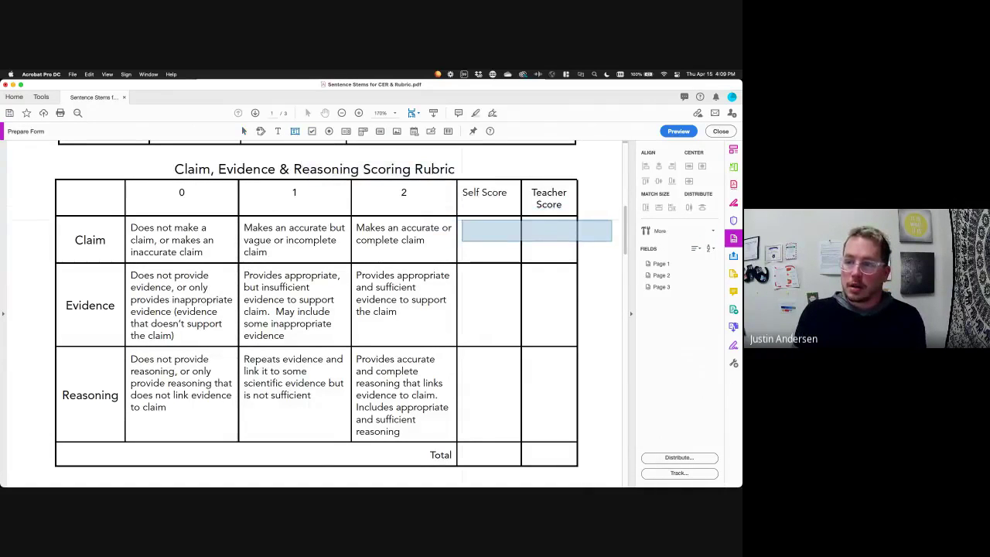
left_click_drag(458, 217, 520, 264)
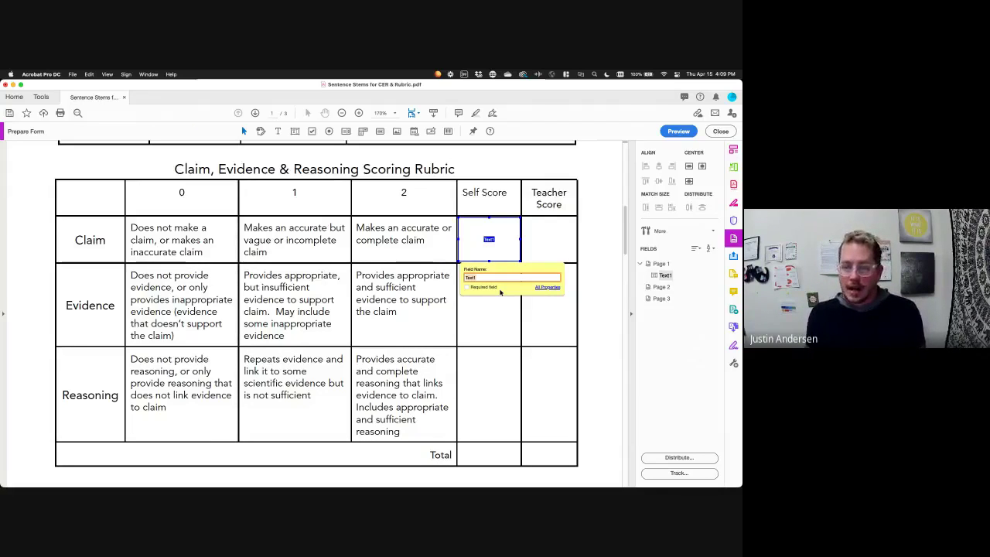
type("Cla")
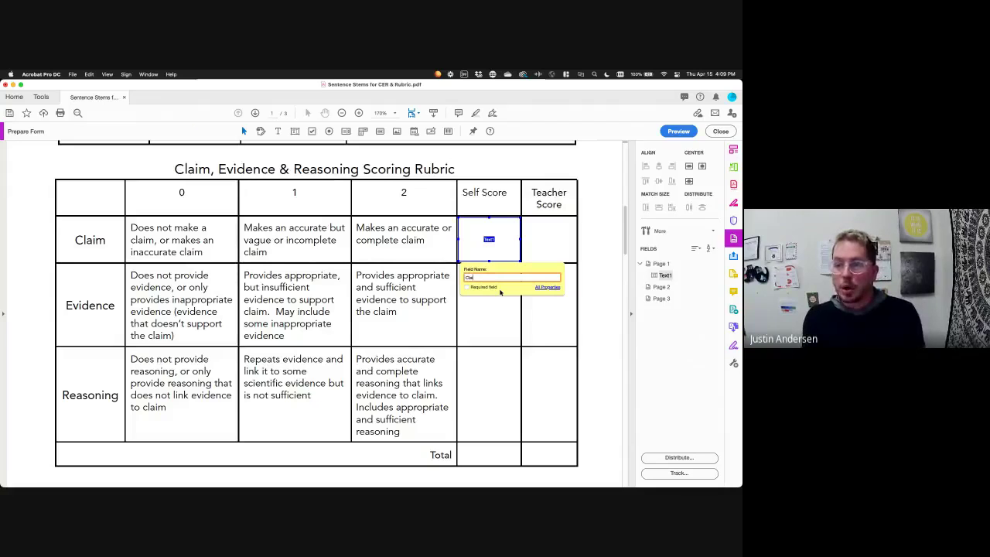
type("im Score")
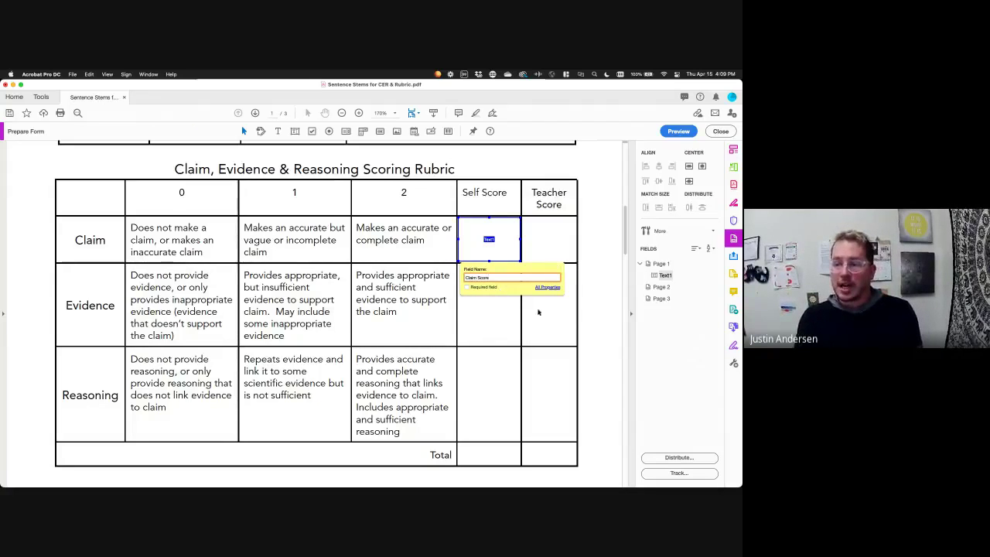
key("Return")
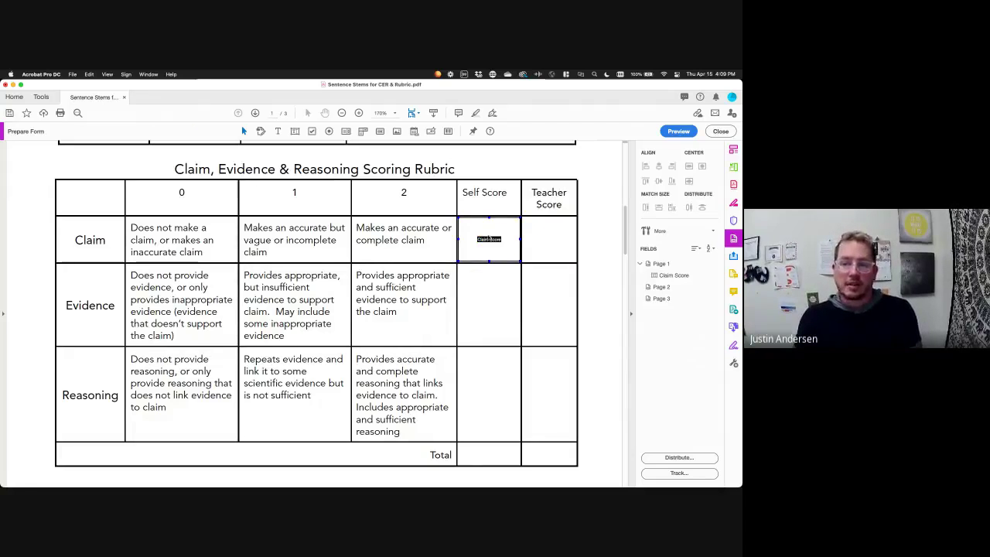
Add a text field filling the Evidence row's Self Score cell and name it "Evidence Score".
left_click(295, 132)
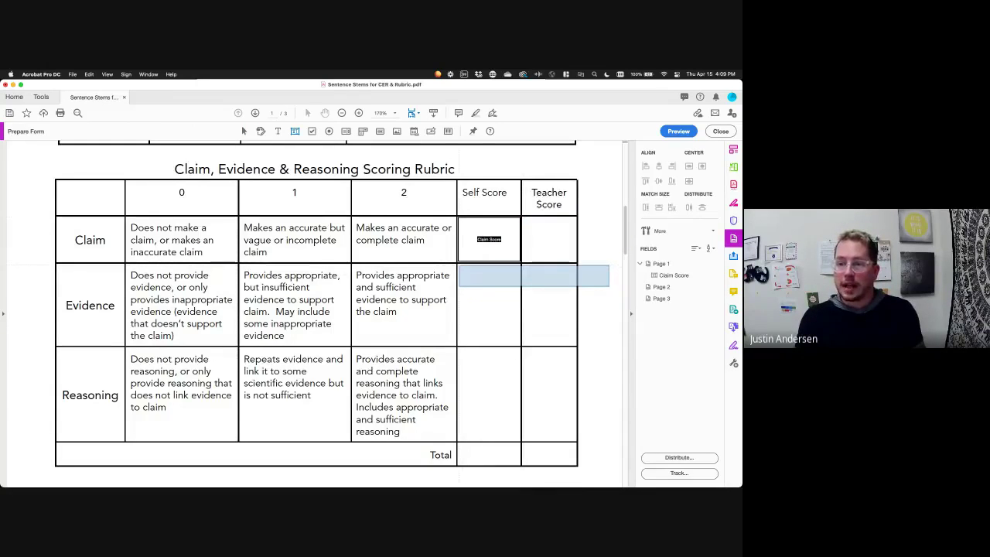
left_click_drag(458, 265, 520, 342)
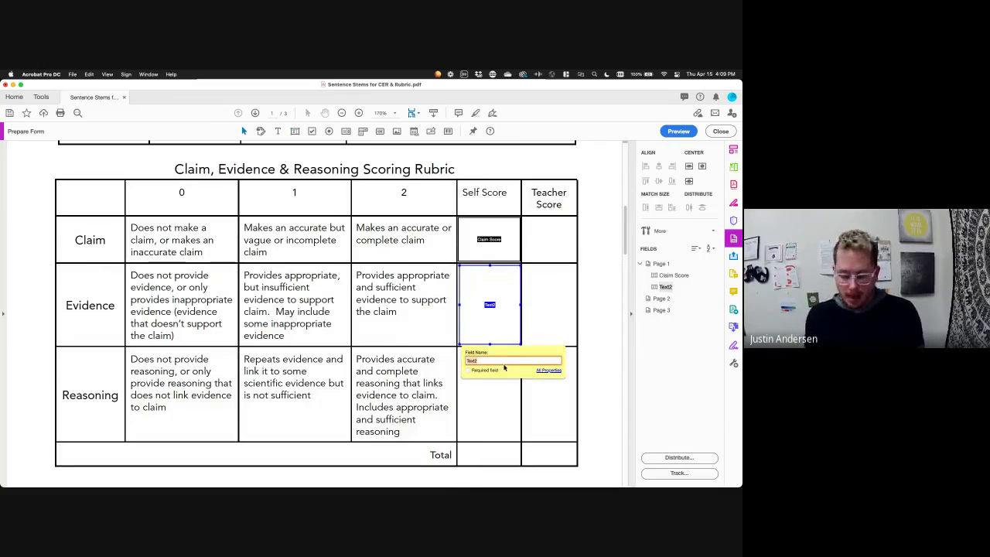
type("Evidence")
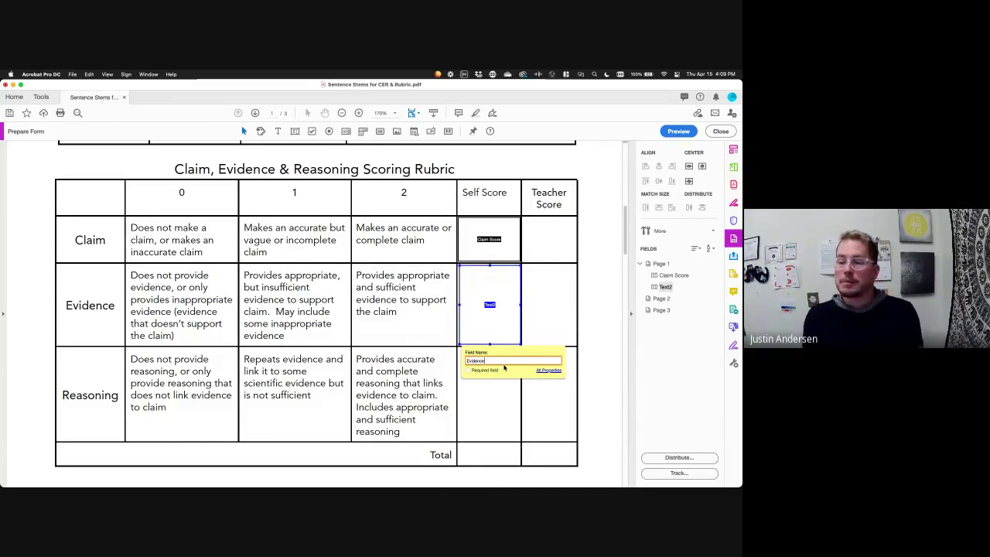
type(" Score")
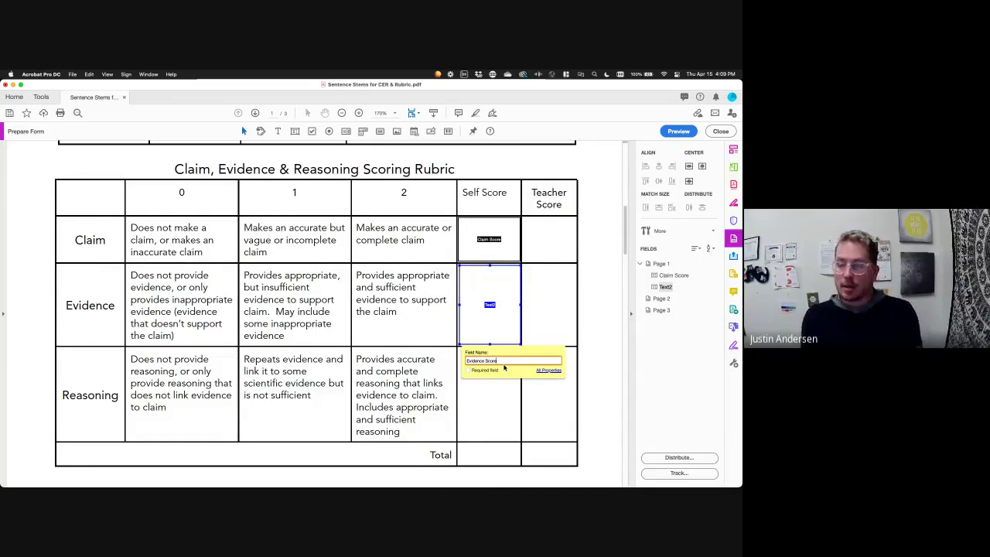
left_click(529, 404)
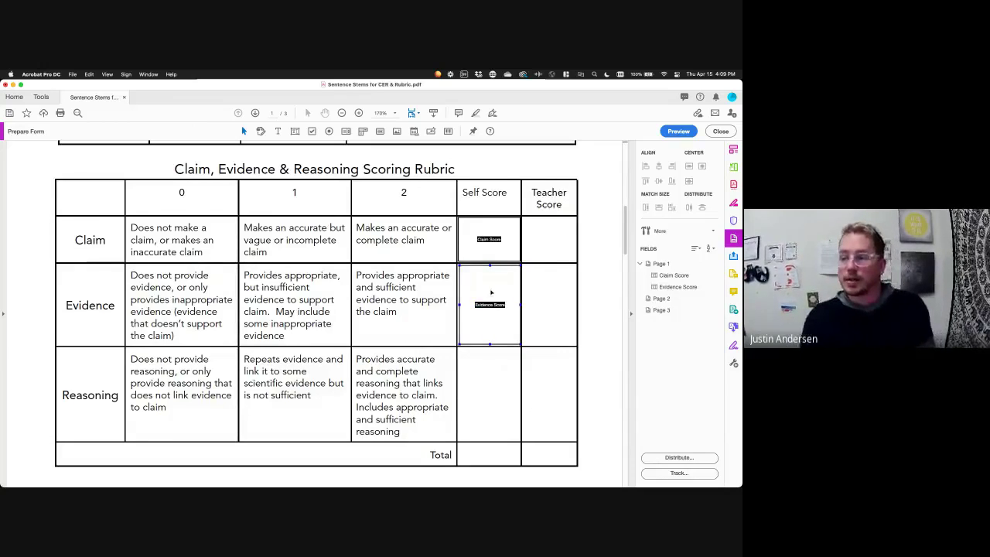
Add a check box in the Claim header cell of page 2's CER Graphic Organizer and name it "Check when complete".
scroll(451, 328, "down", 10)
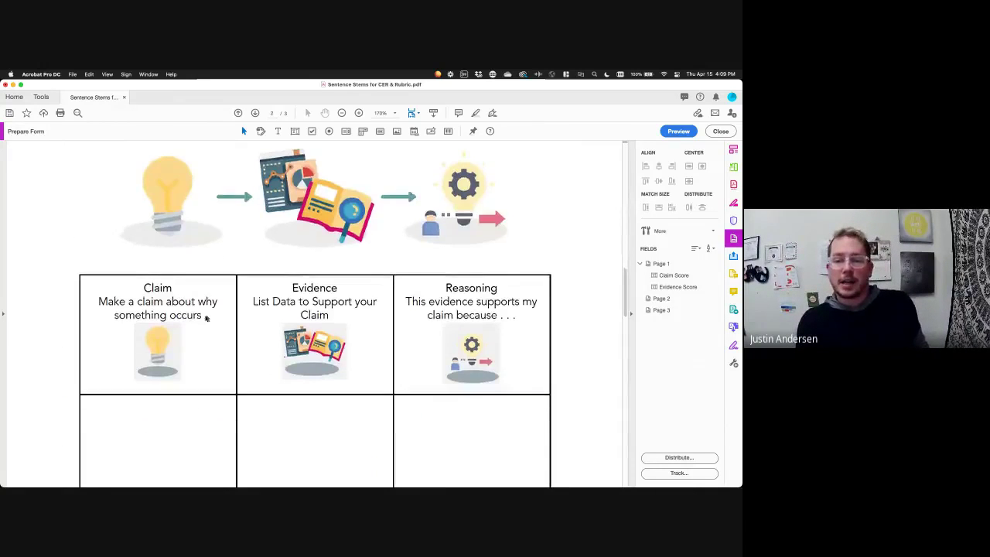
scroll(204, 313, "down", 3)
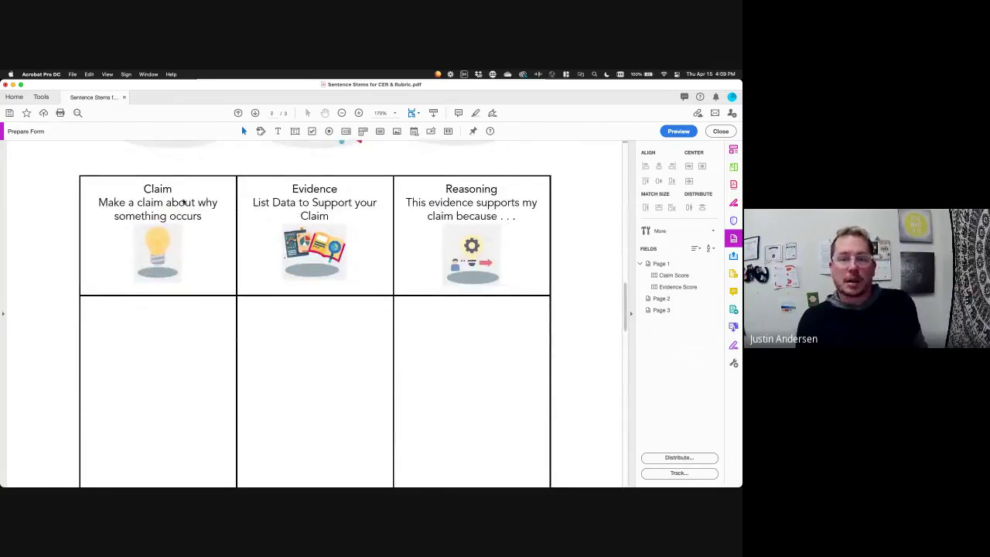
scroll(141, 315, "up", 2)
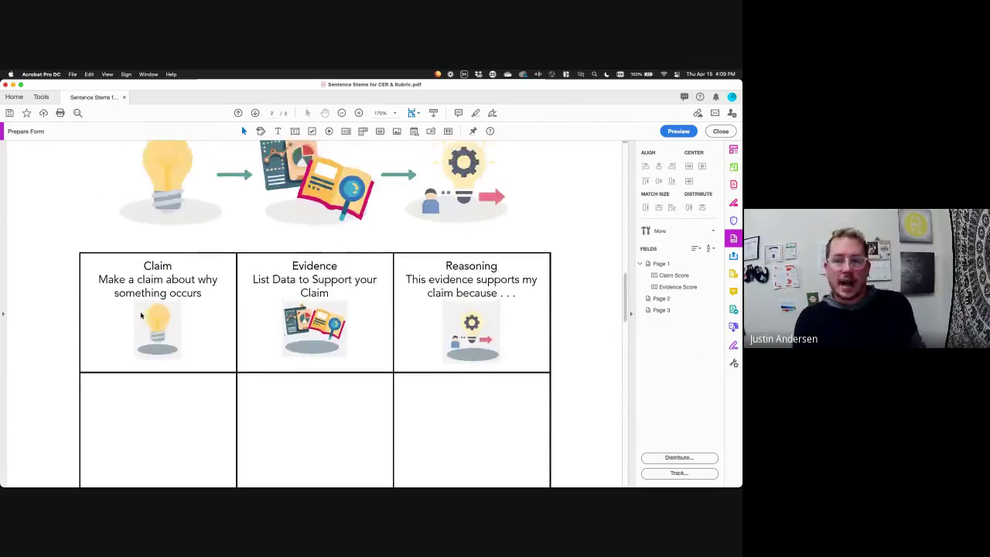
scroll(143, 315, "up", 1)
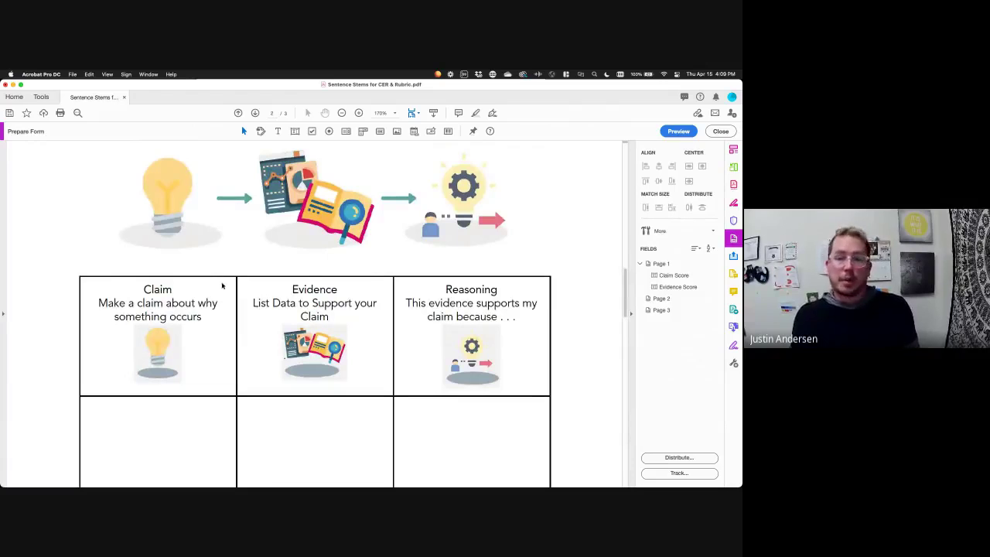
scroll(222, 286, "up", 1)
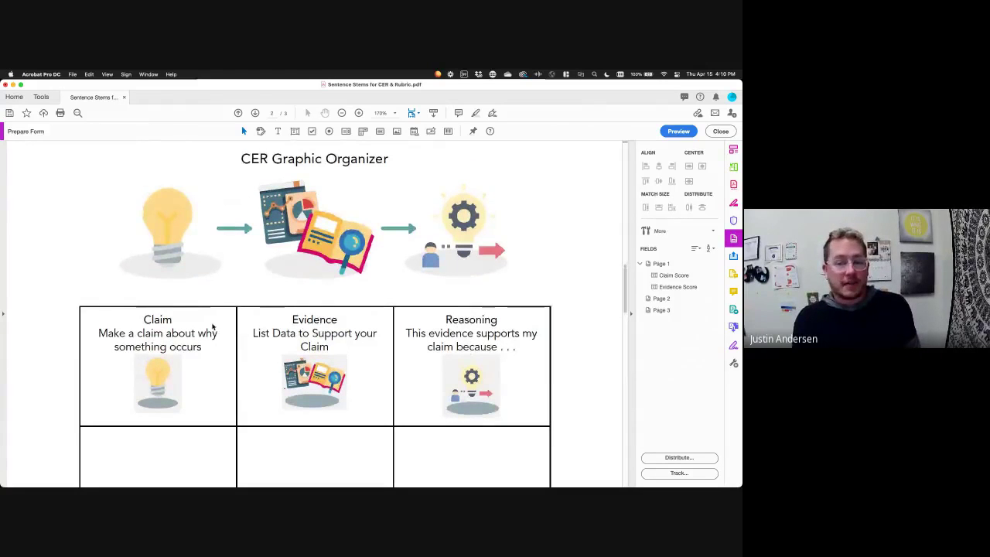
left_click(312, 132)
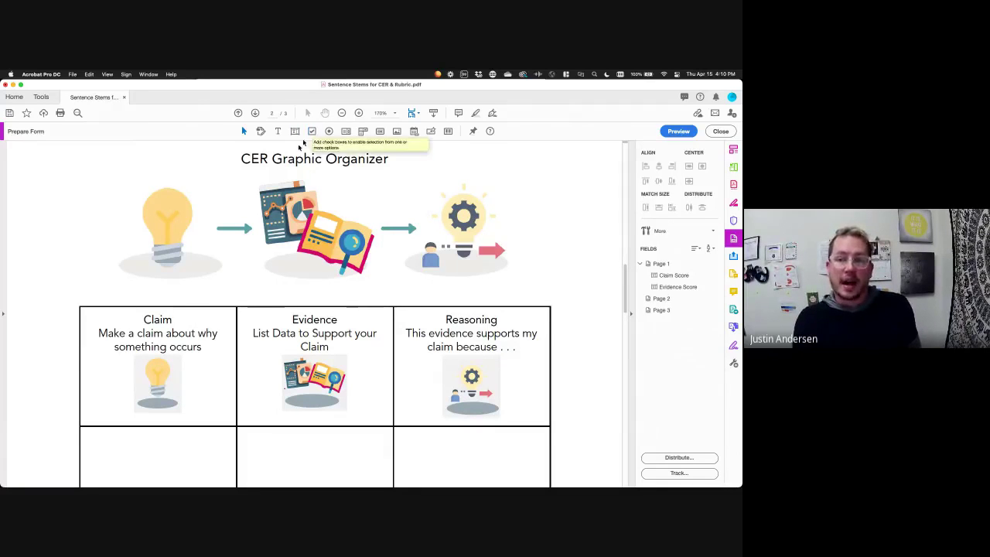
left_click(220, 319)
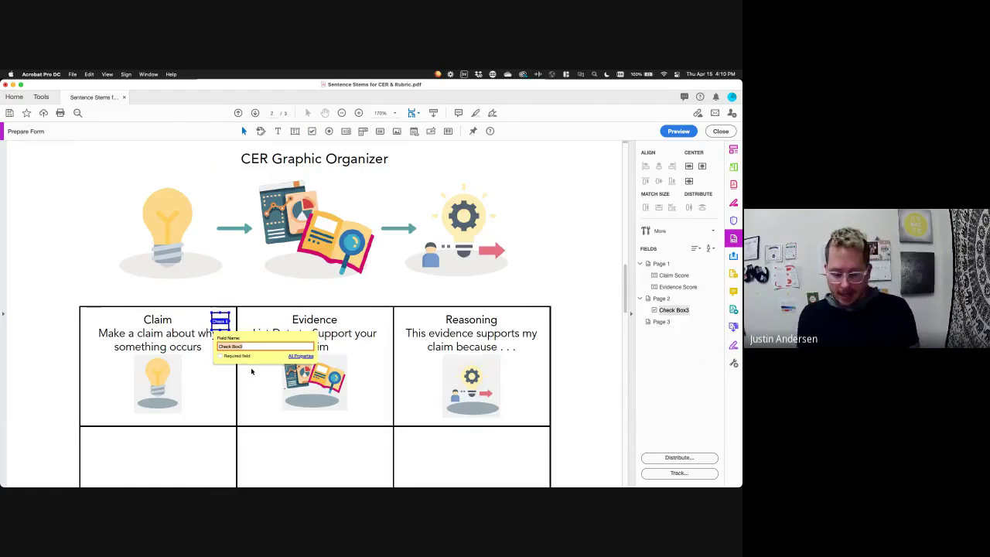
type("Check when")
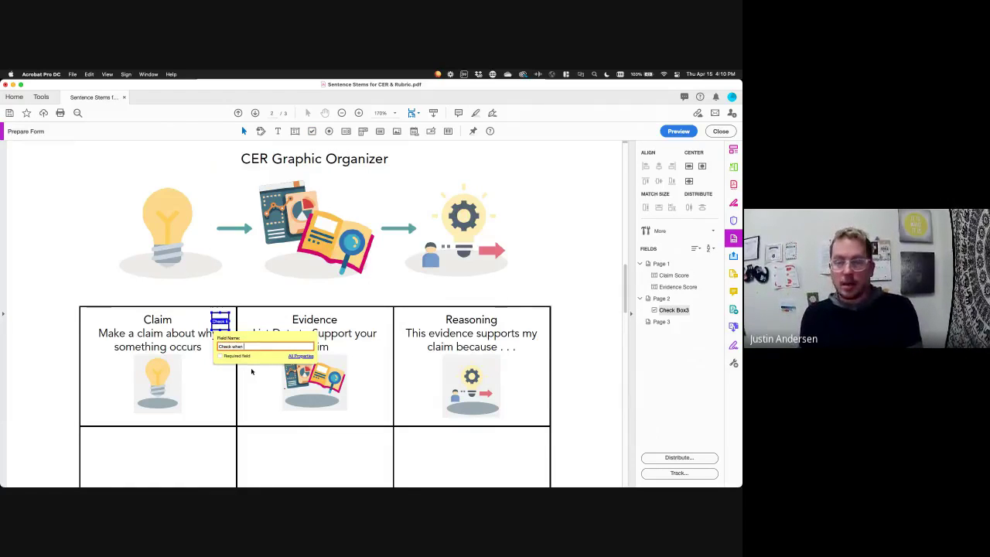
type(" complete")
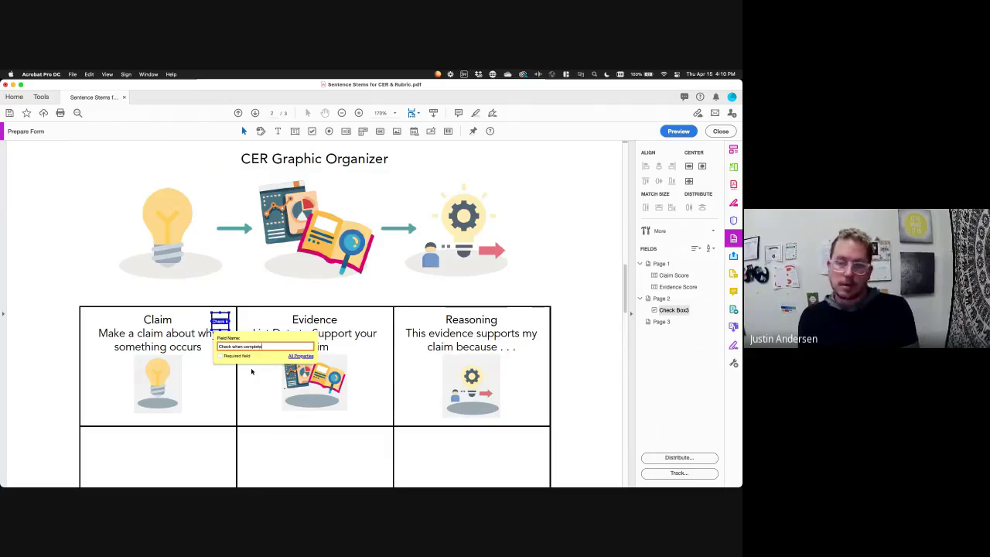
left_click(254, 408)
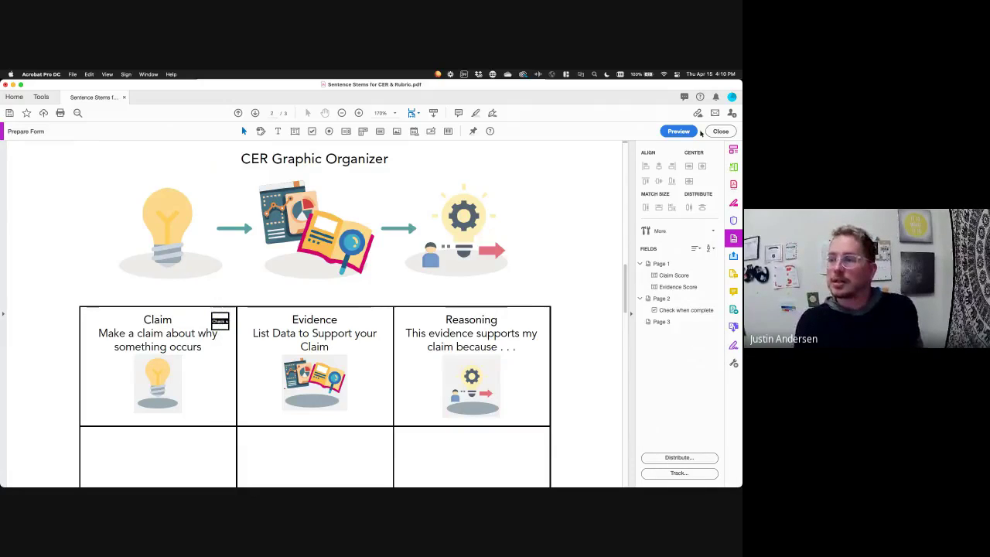
Preview the form and enter test text "vdcvxcbvxcv" in the Claim score field and "zxcvzxcv" in the Evidence score field.
left_click(678, 130)
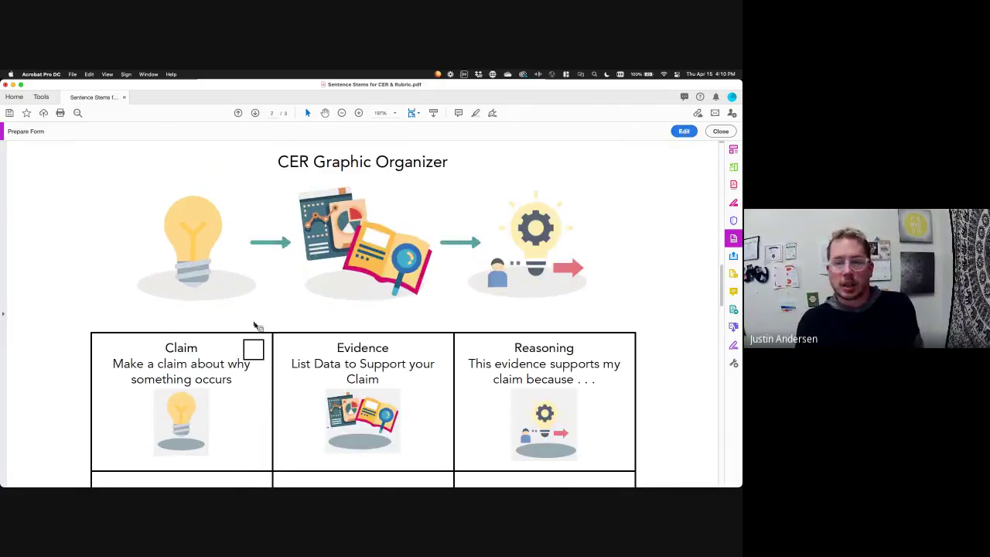
scroll(257, 325, "up", 10)
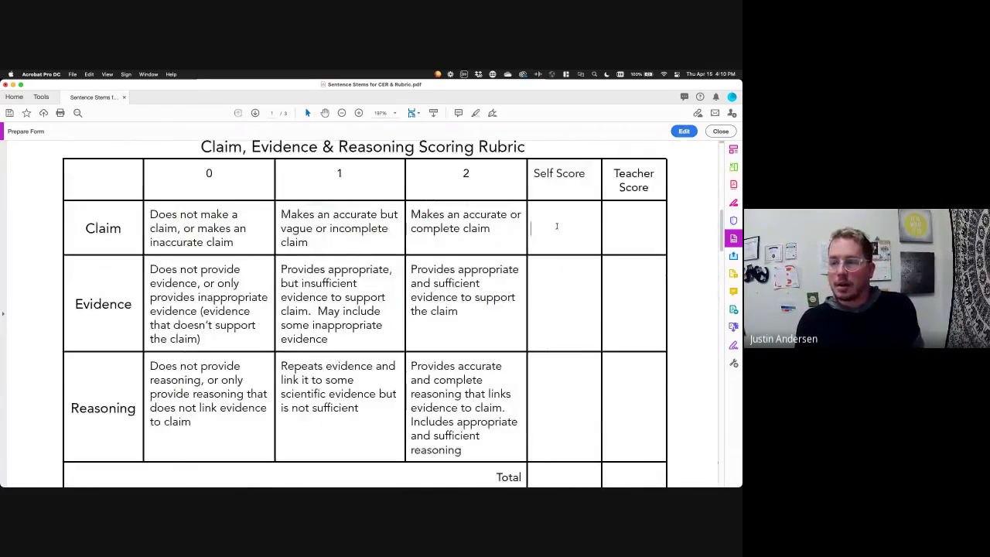
left_click(551, 224)
type("vdfdcvxcbvxcv")
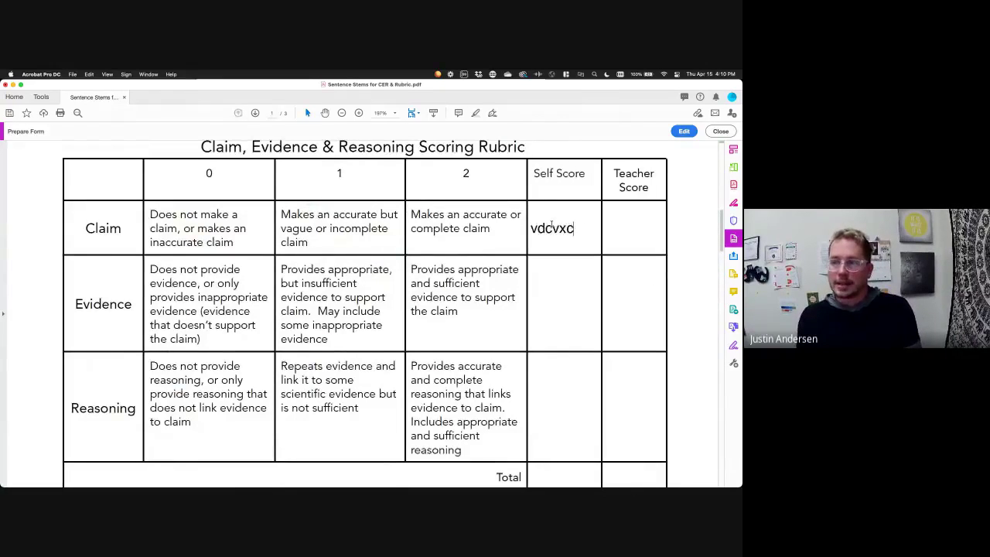
left_click(543, 284)
type("zxcvzxcv")
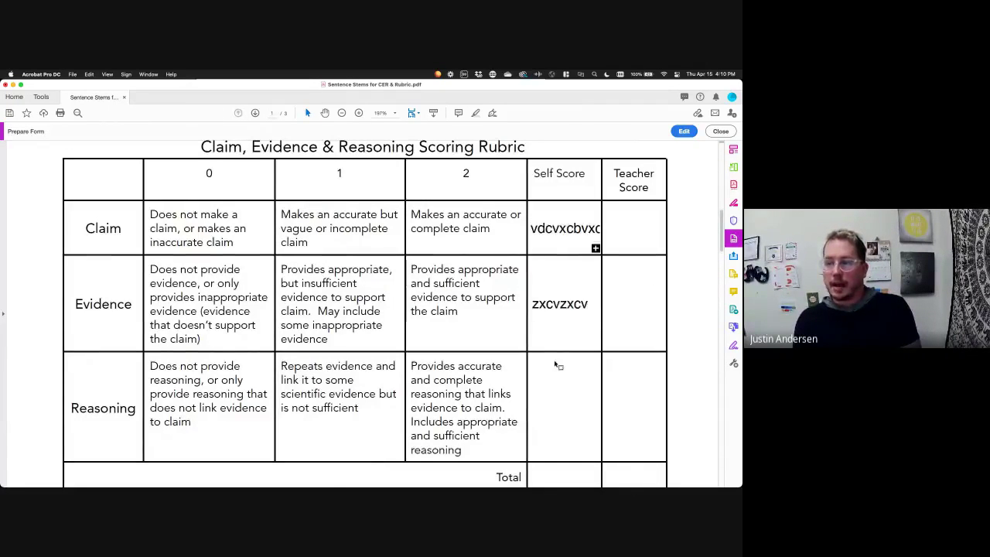
Test the Claim check box on page 2 by ticking it and clearing it again.
scroll(554, 365, "down", 3)
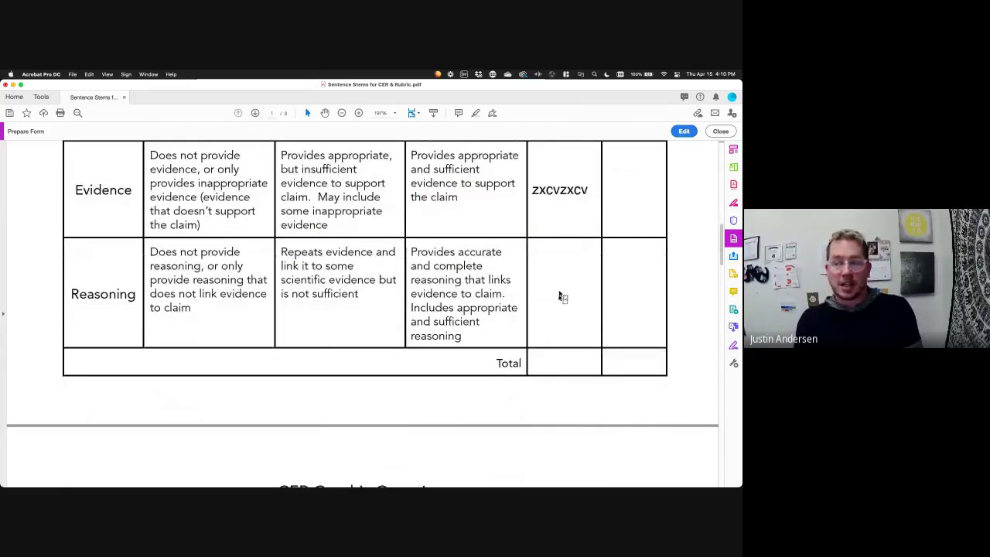
scroll(435, 309, "down", 10)
left_click(253, 290)
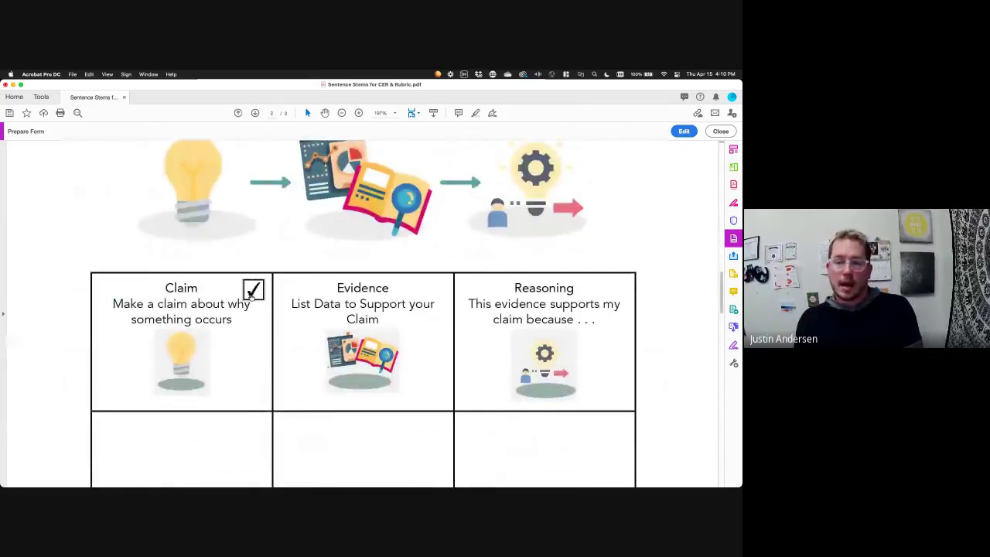
scroll(253, 293, "up", 1)
left_click(249, 296)
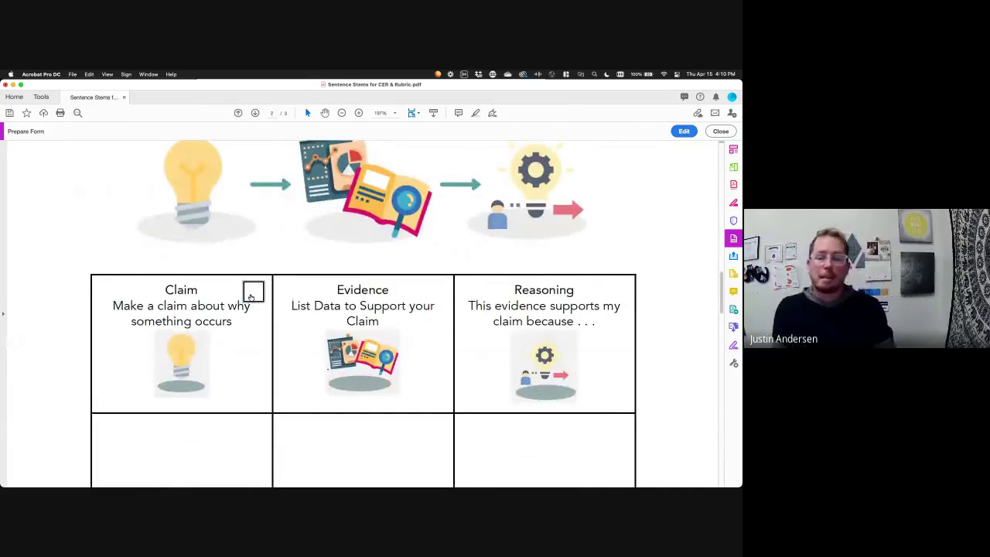
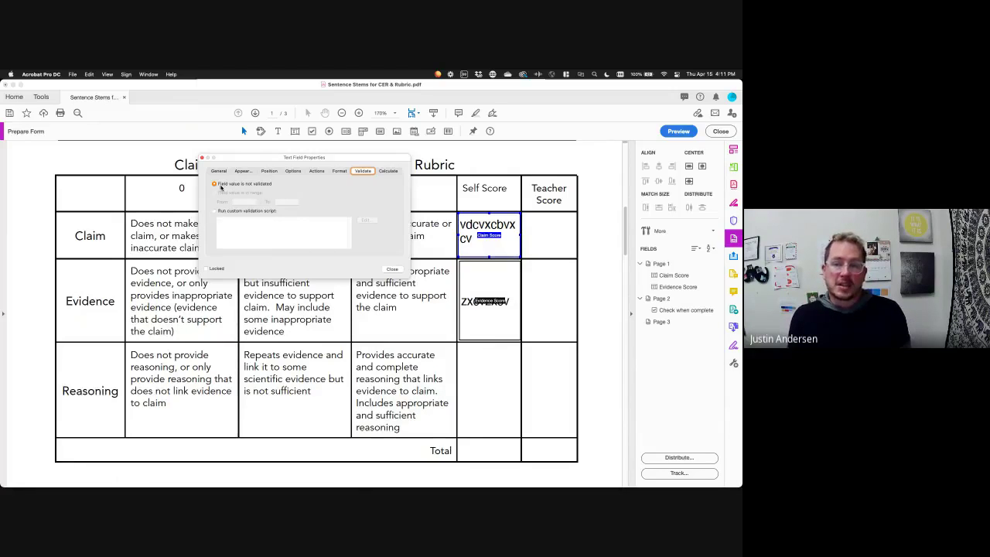
Set the Claim Score field to calculate its value as a sum (+) of fields, and view its format and action settings.
left_click(389, 170)
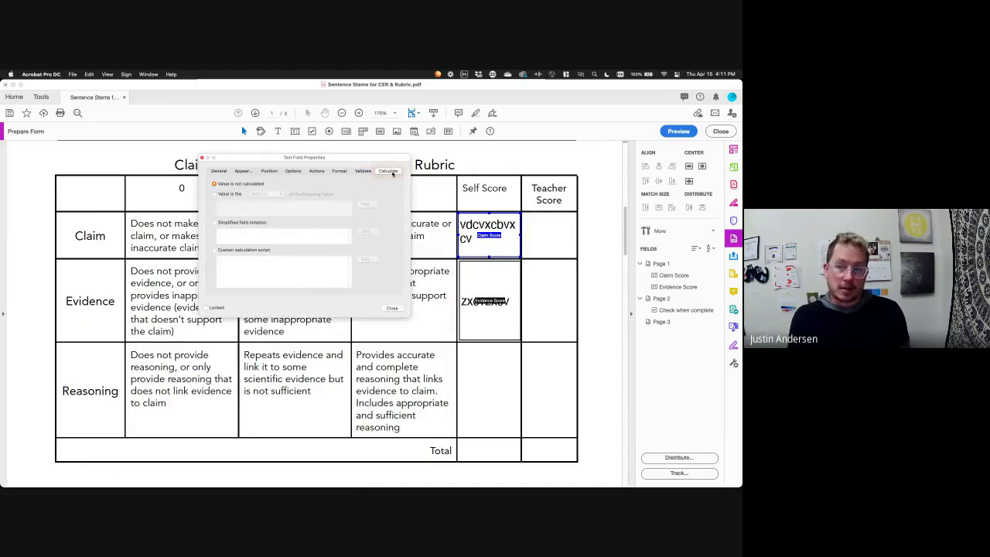
left_click(214, 194)
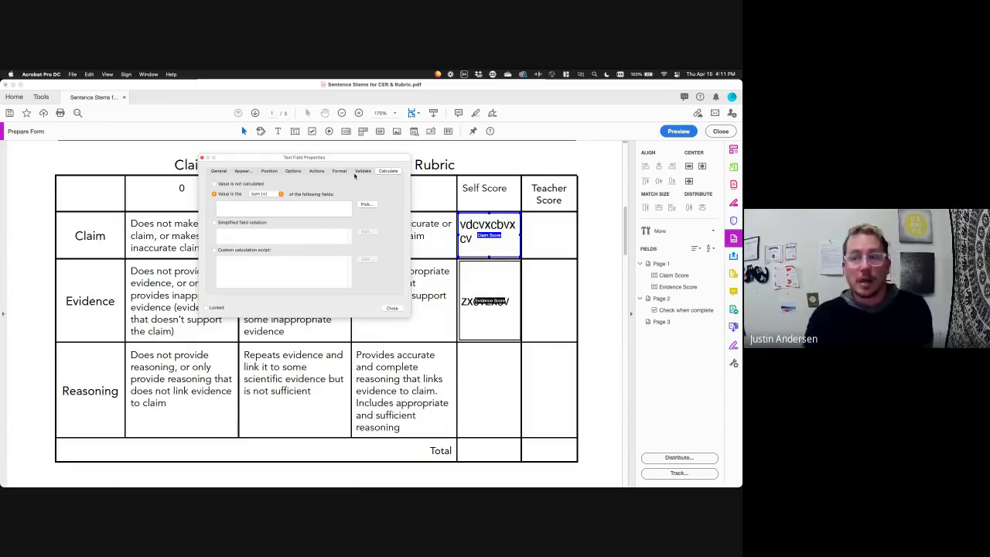
left_click(340, 172)
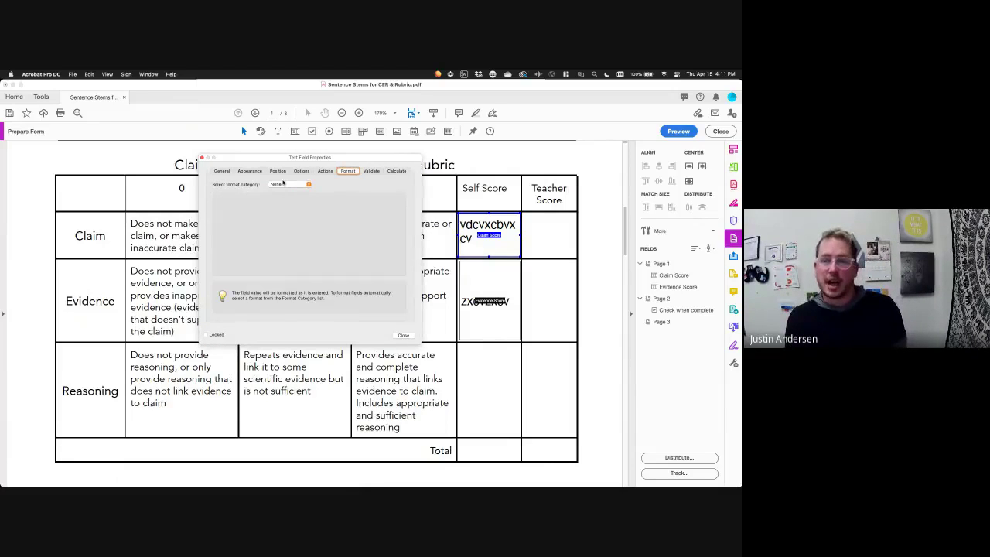
left_click(319, 173)
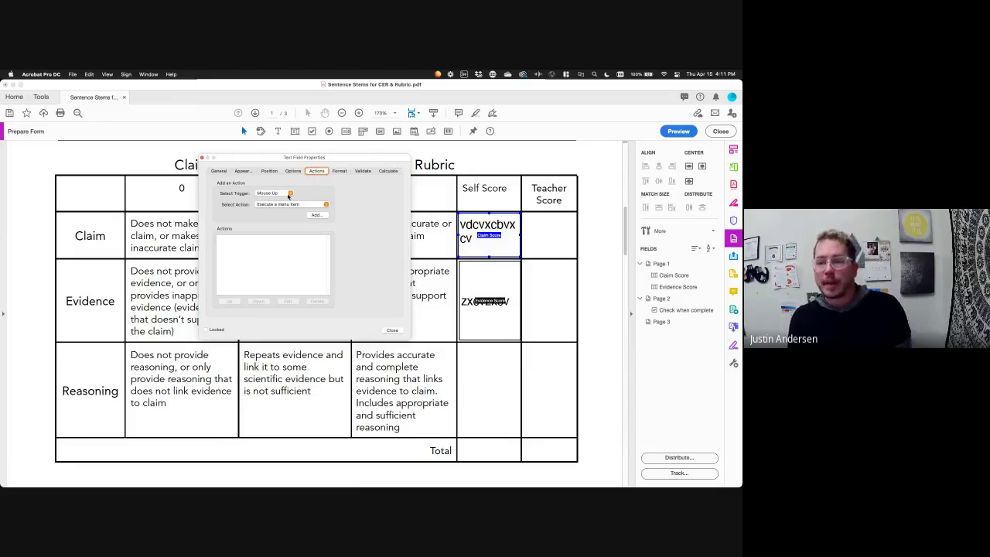
Set the Claim Score field's alignment to Center and its default value to "Click here and type".
left_click(293, 171)
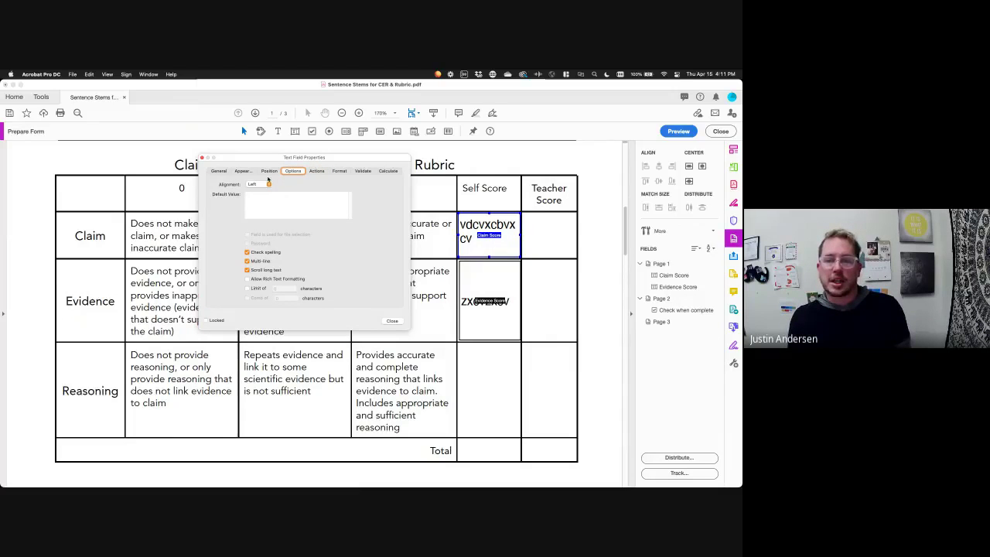
left_click(267, 184)
left_click(258, 193)
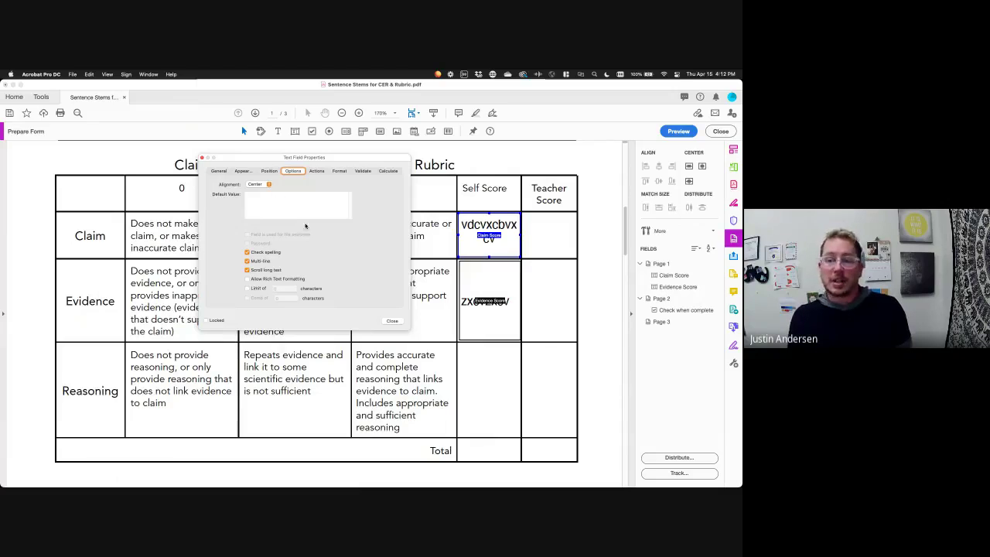
left_click(266, 207)
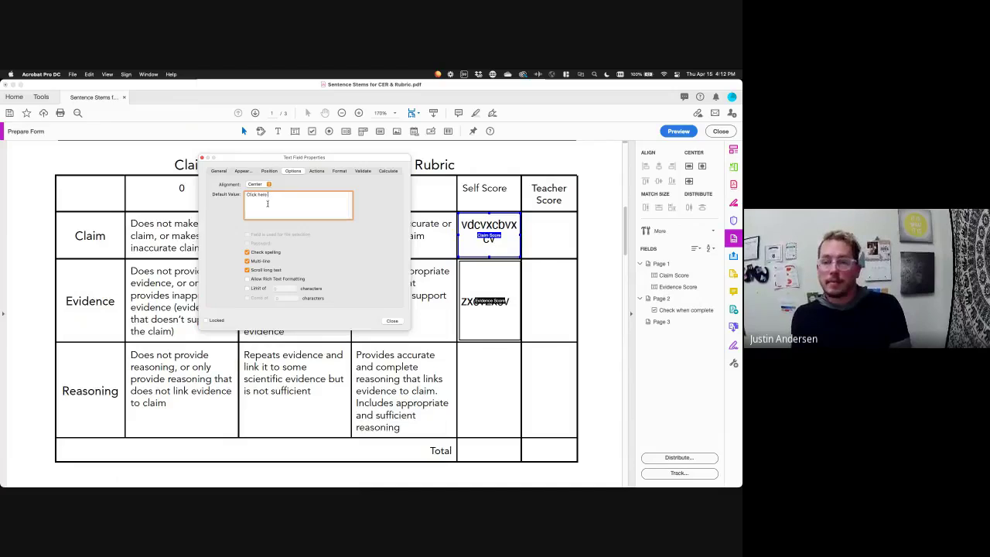
type("nd type")
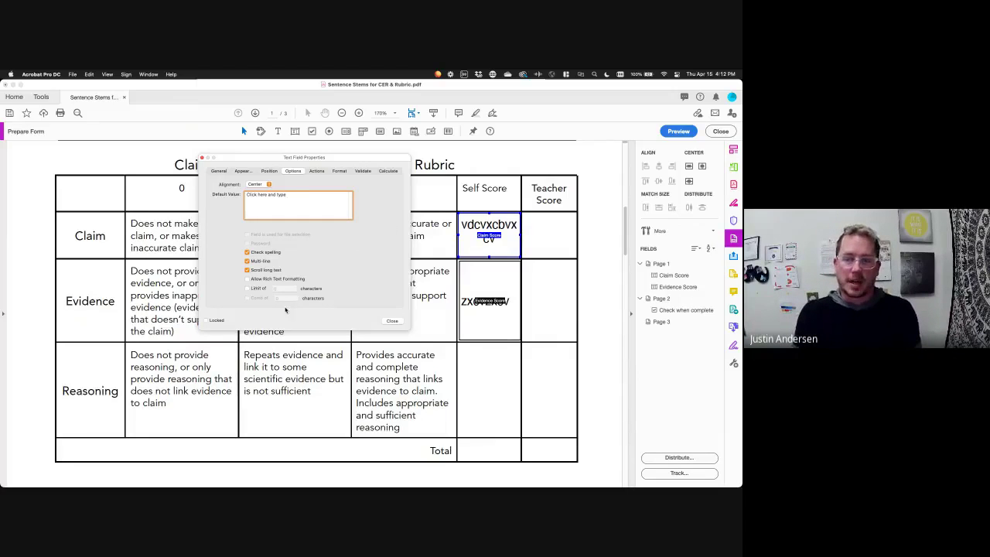
left_click(392, 321)
Preview the form and replace the test text in the Claim row's Self Score field with 0.
left_click(678, 131)
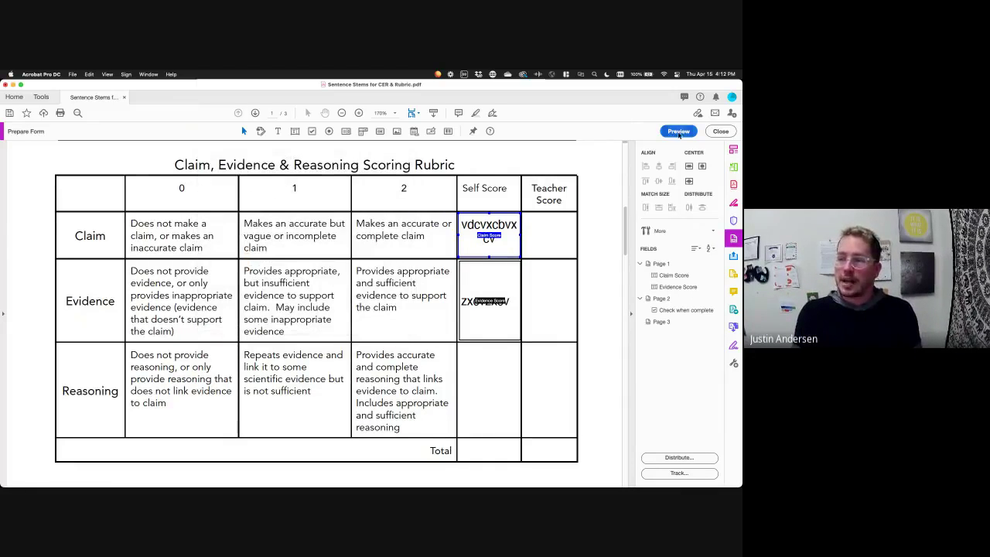
left_click(573, 246)
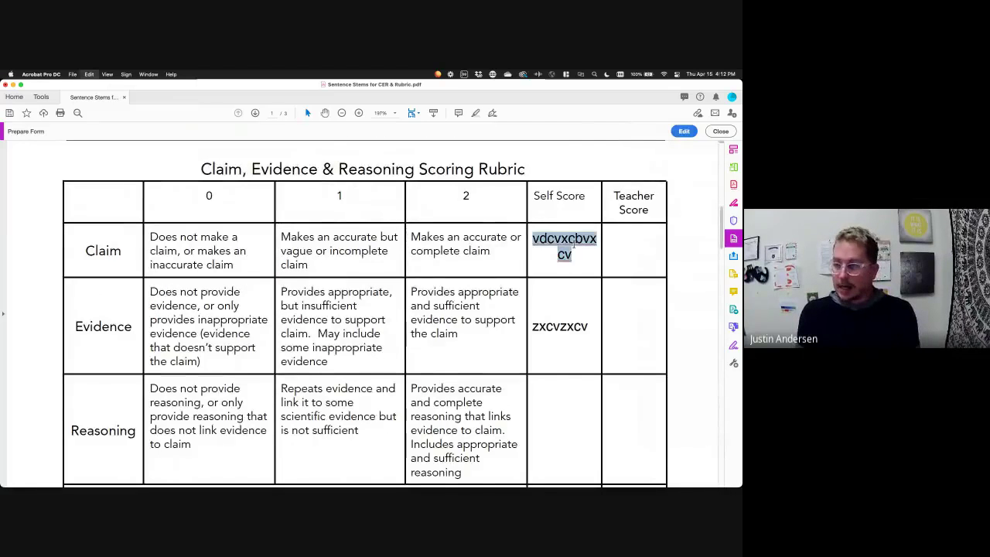
key("BackSpace")
type("0")
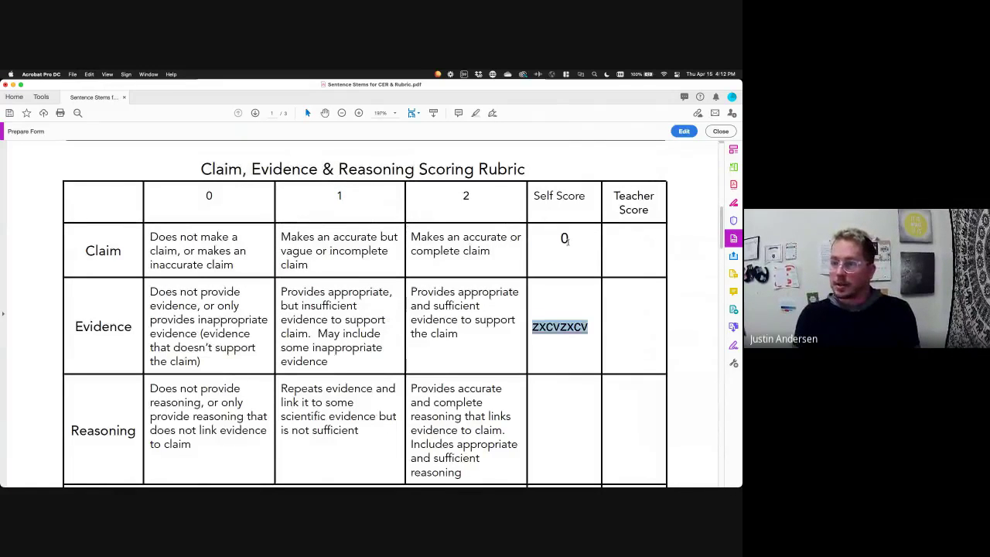
key("BackSpace")
type("0")
key("Tab")
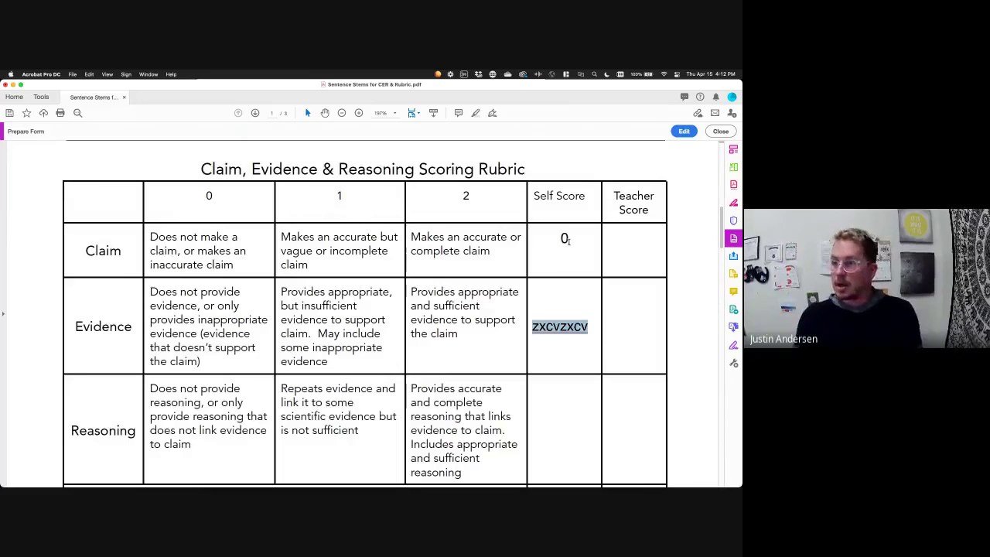
Return to form editing and review the default value in the Claim Score field's options.
left_click(684, 131)
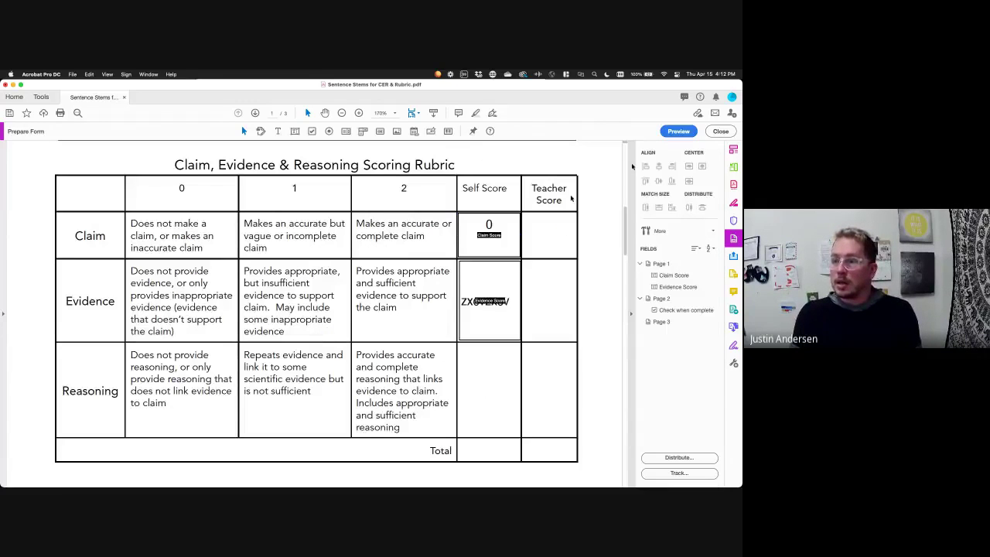
right_click(499, 238)
left_click(511, 243)
left_click(293, 170)
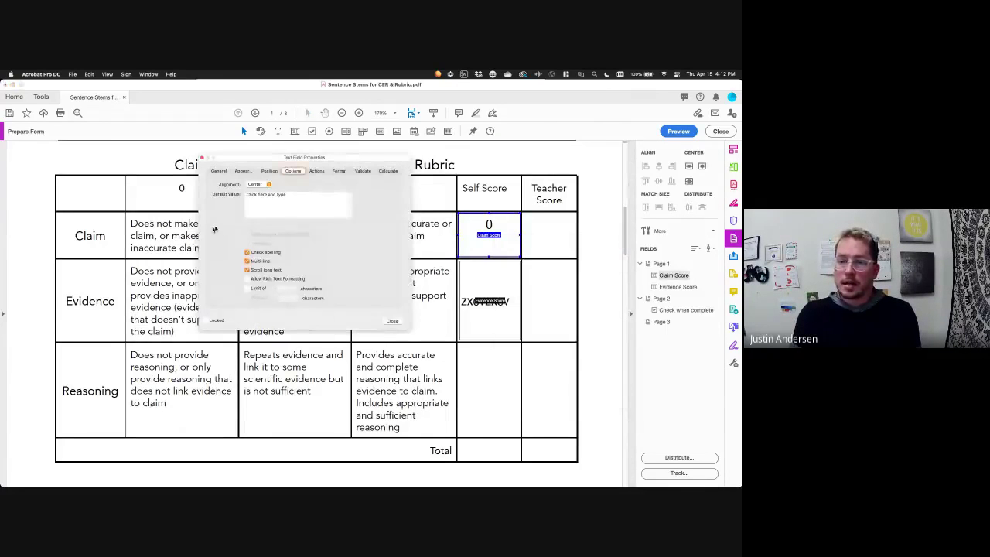
left_click(277, 195)
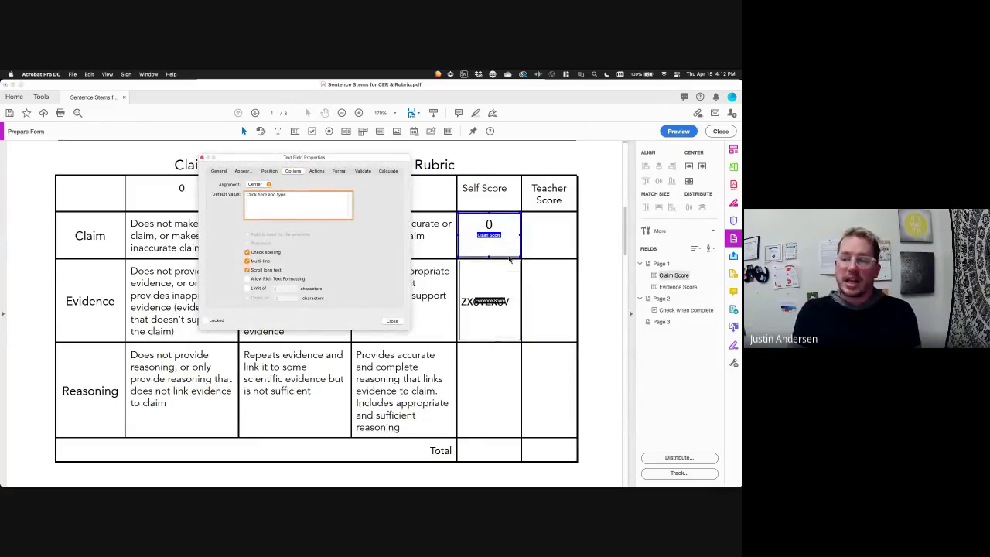
left_click(392, 320)
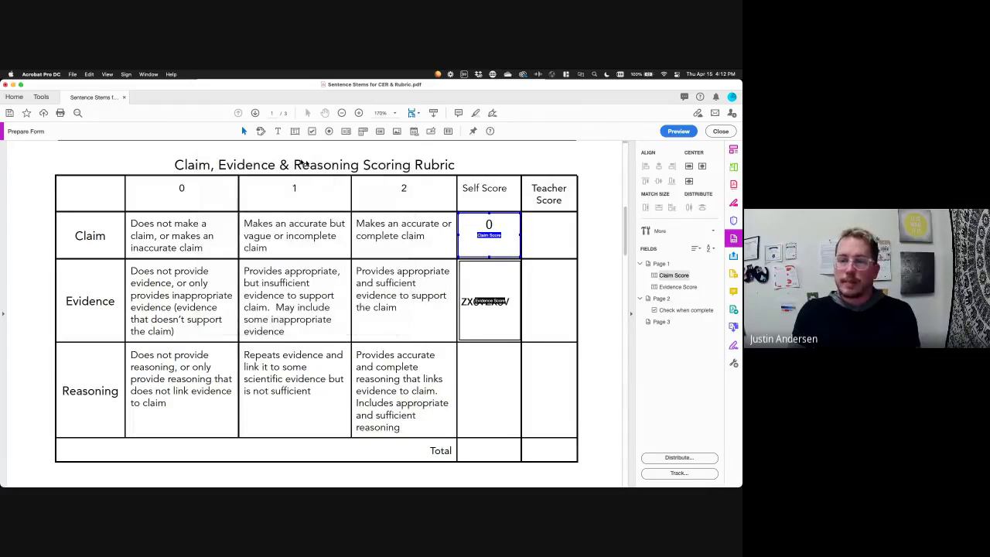
Add a text field in the Reasoning row's Self Score cell.
left_click(294, 131)
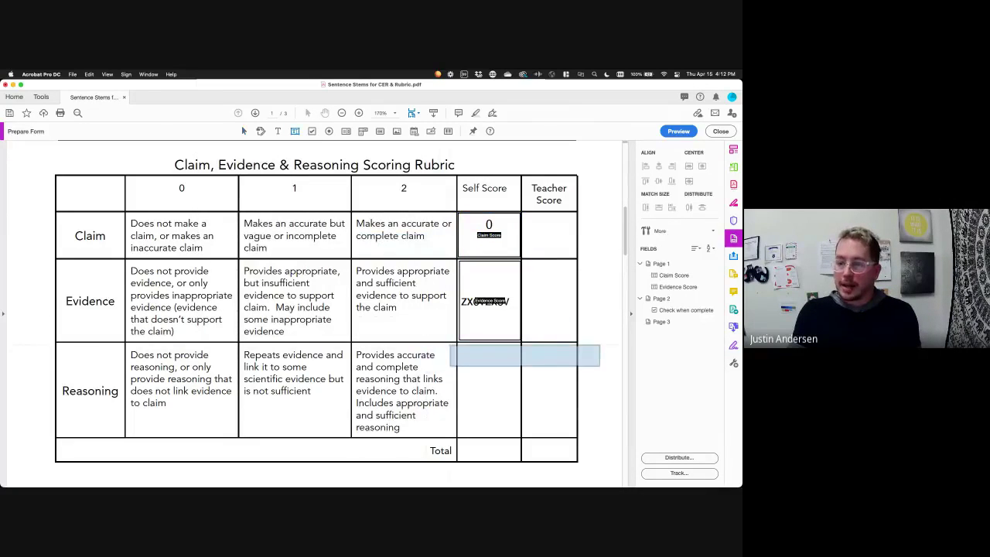